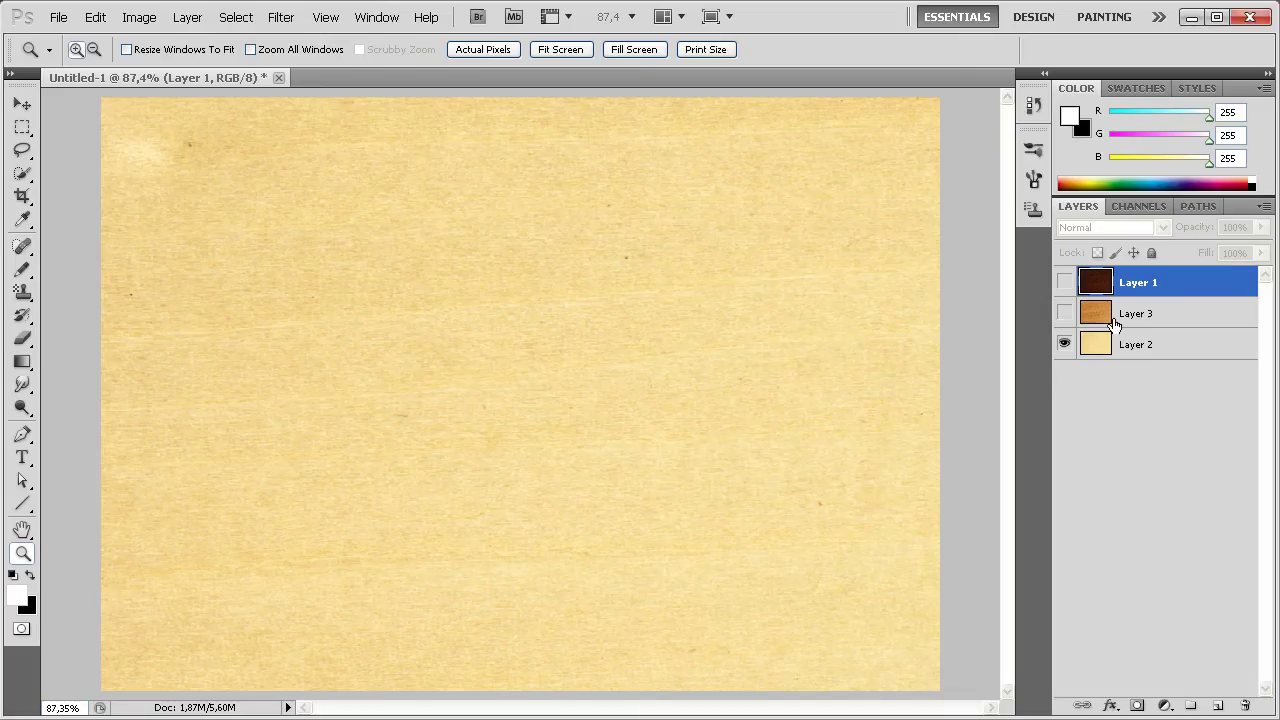
Show Layer 3 and Layer 1, then type the CS-5ERVER title on the canvas.
left_click(1066, 313)
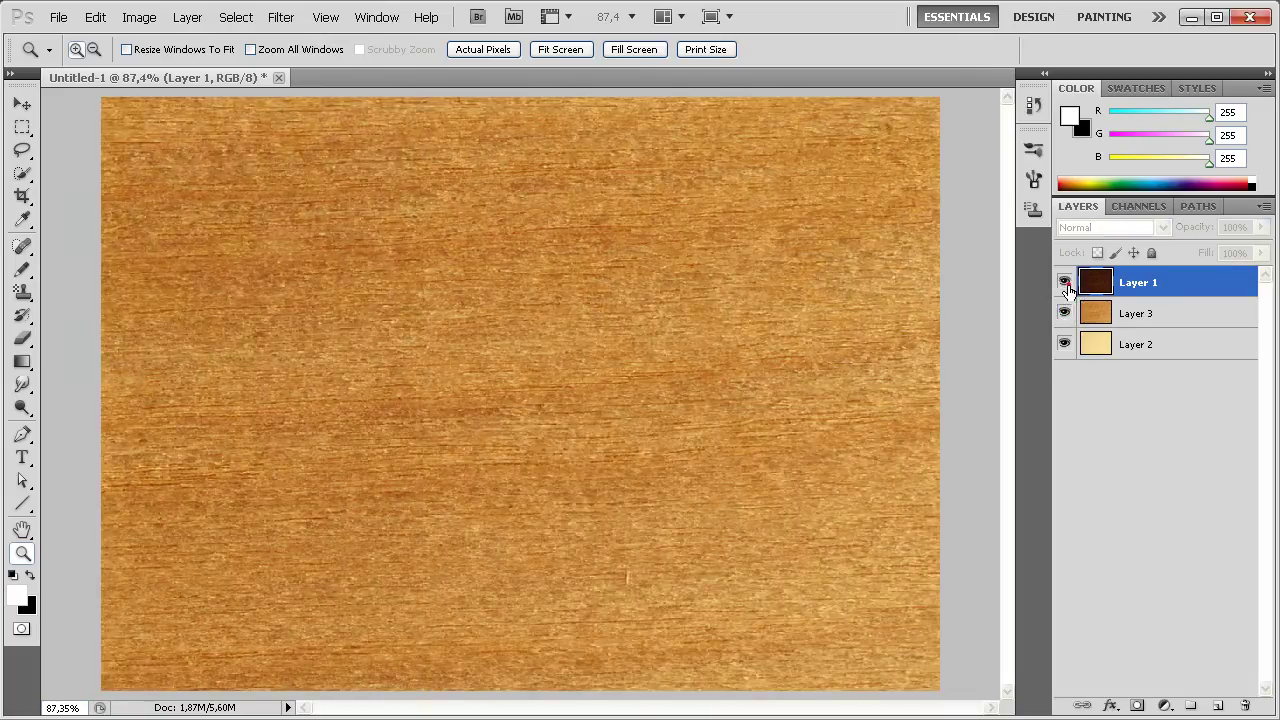
left_click(1065, 283)
left_click(22, 457)
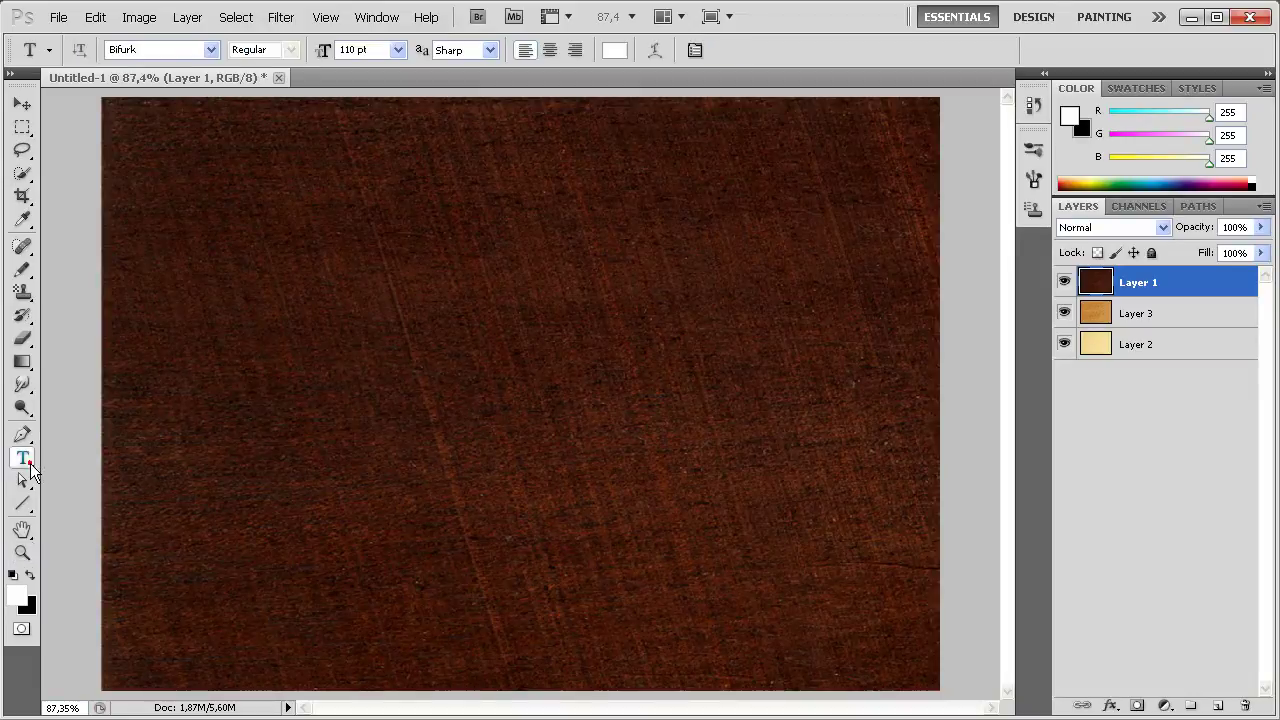
left_click(205, 400)
type("CS-5ERVER")
Move the title down-left over the wood and load its letter outlines as a selection.
left_click(20, 105)
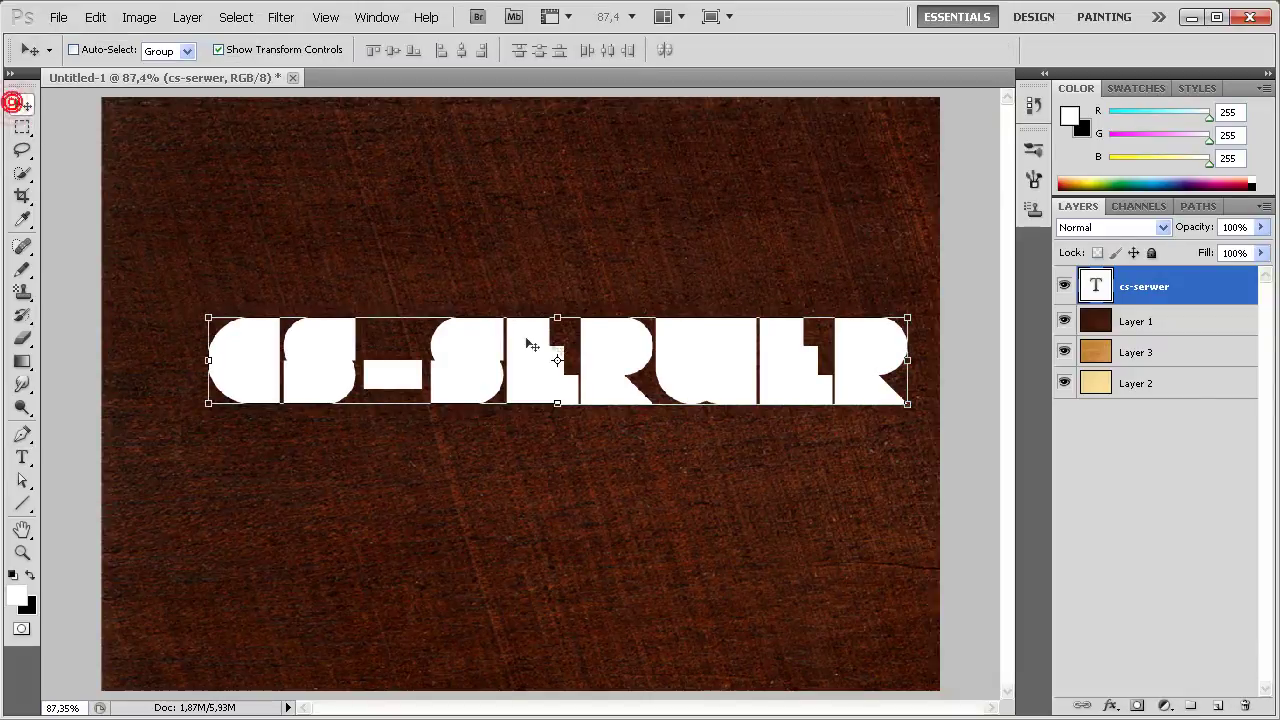
left_click_drag(551, 348, 518, 384)
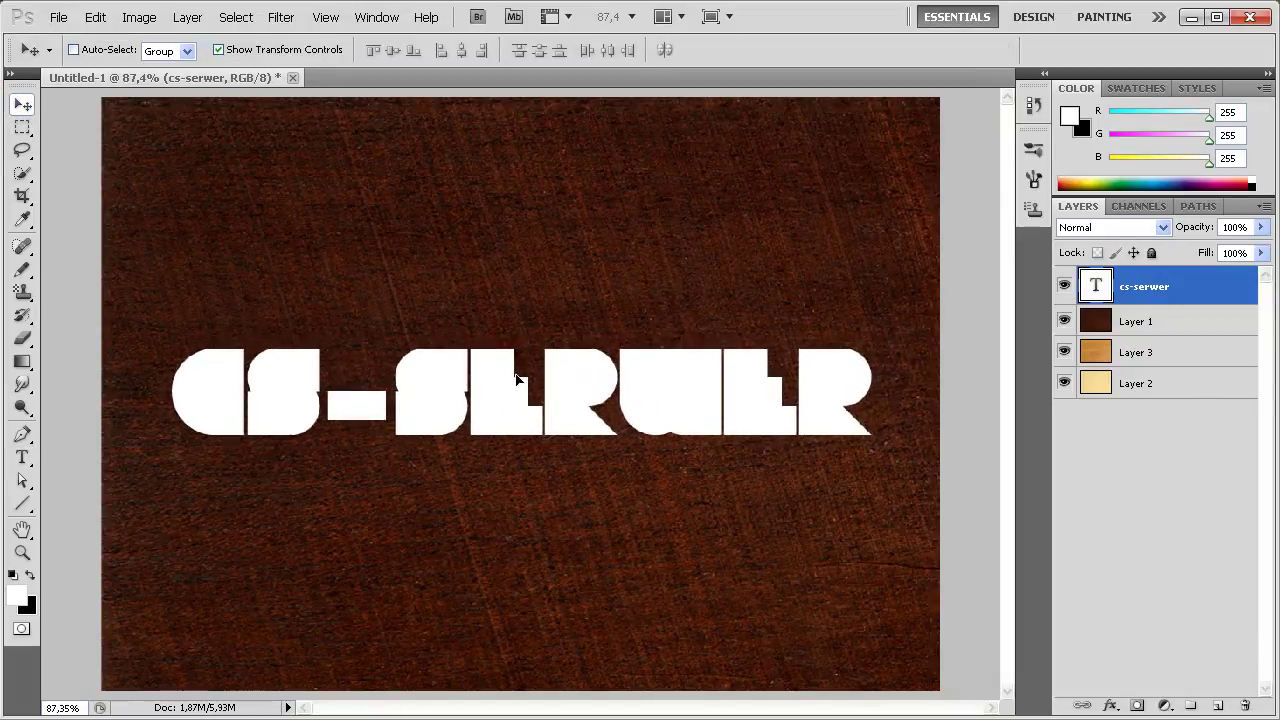
key("ctrl+t")
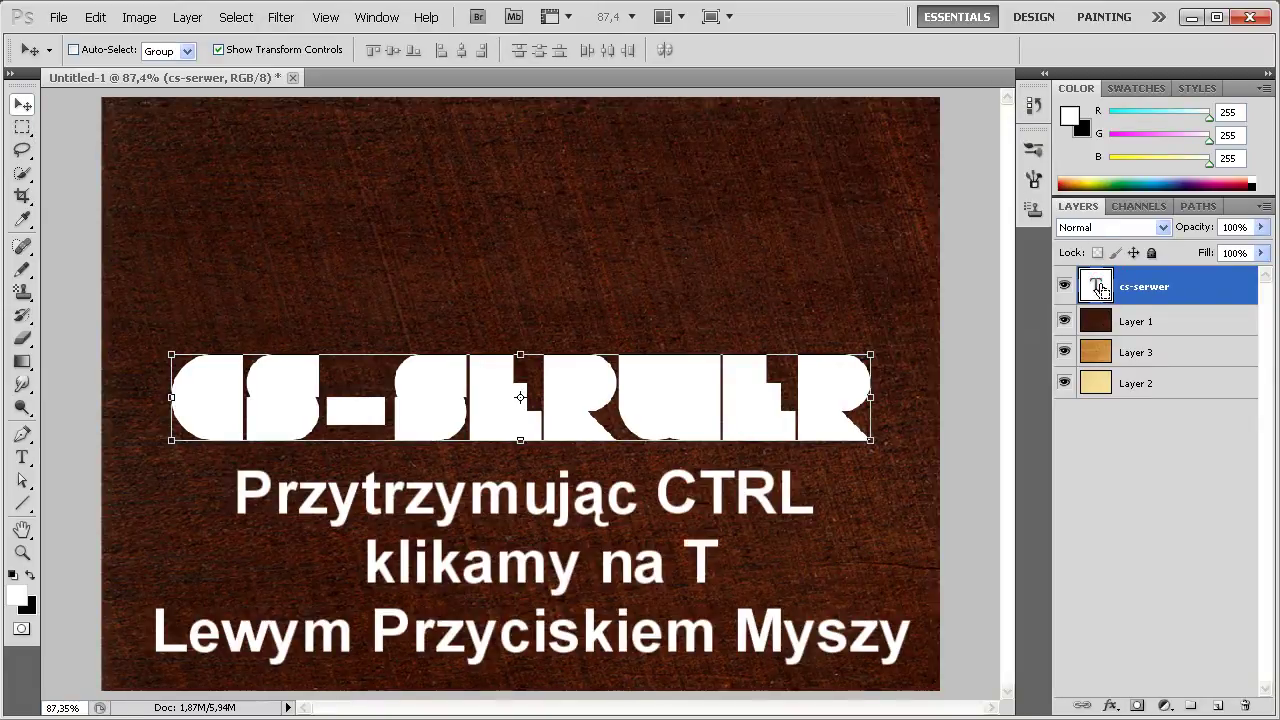
left_click(1100, 289, "ctrl")
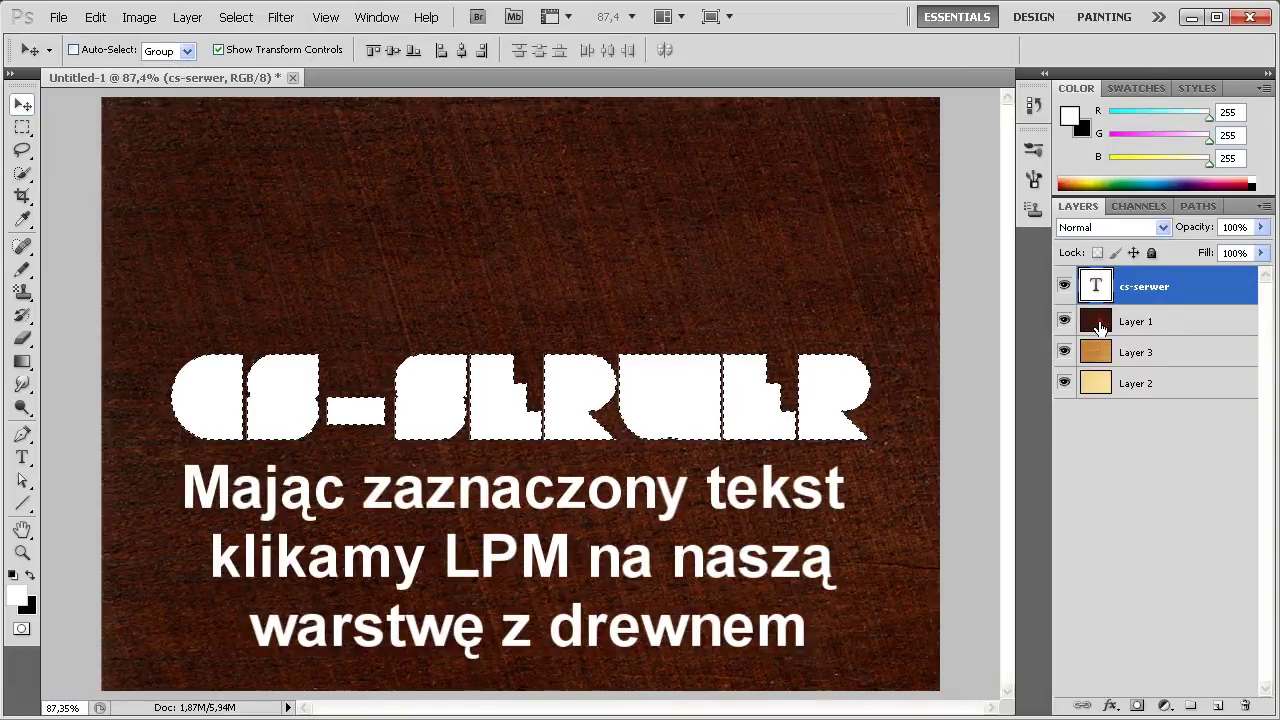
Add letter-shaped layer masks to the dark wood Layer 1 and orange wood Layer 3.
left_click(1100, 324)
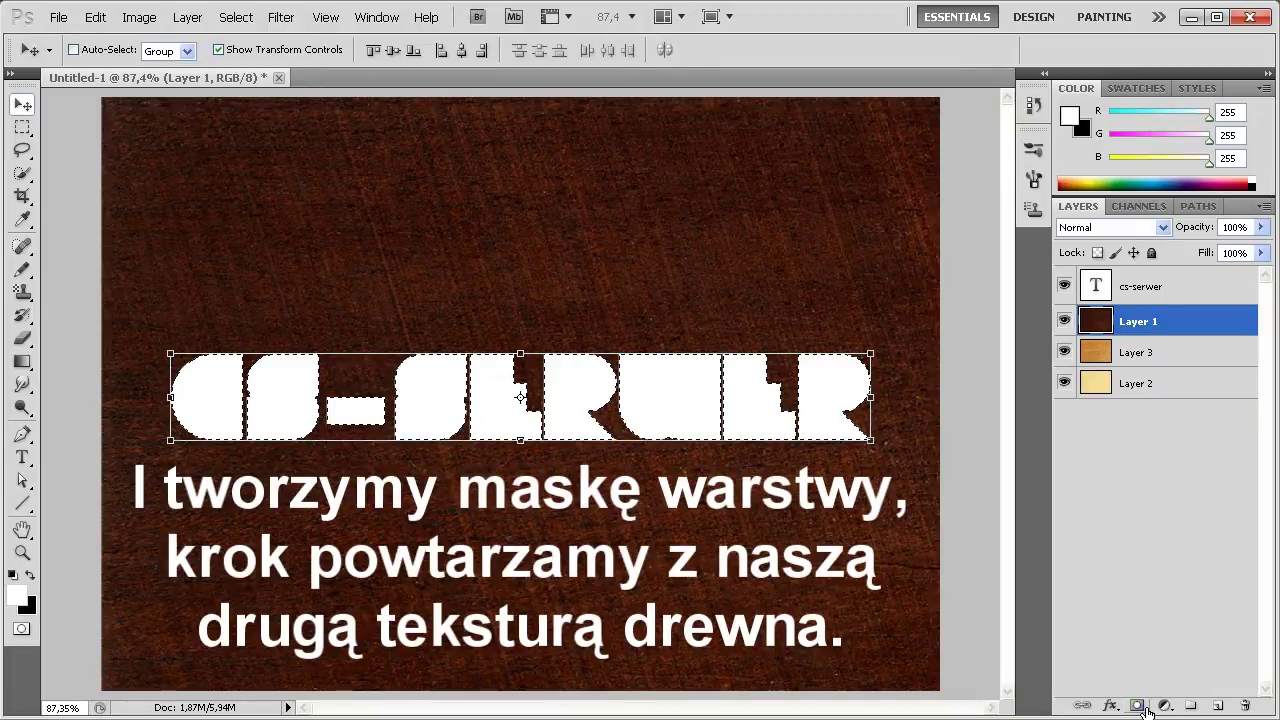
left_click(1140, 706)
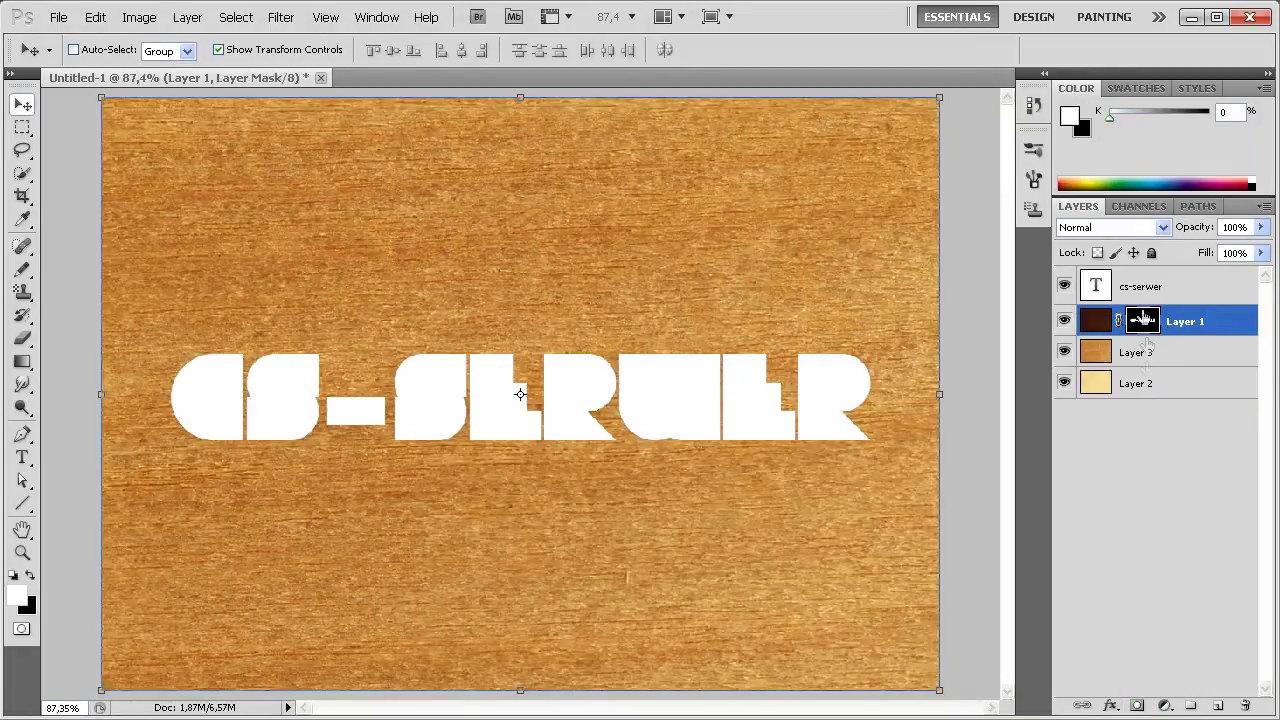
left_click(1140, 287)
left_click(1100, 286, "ctrl")
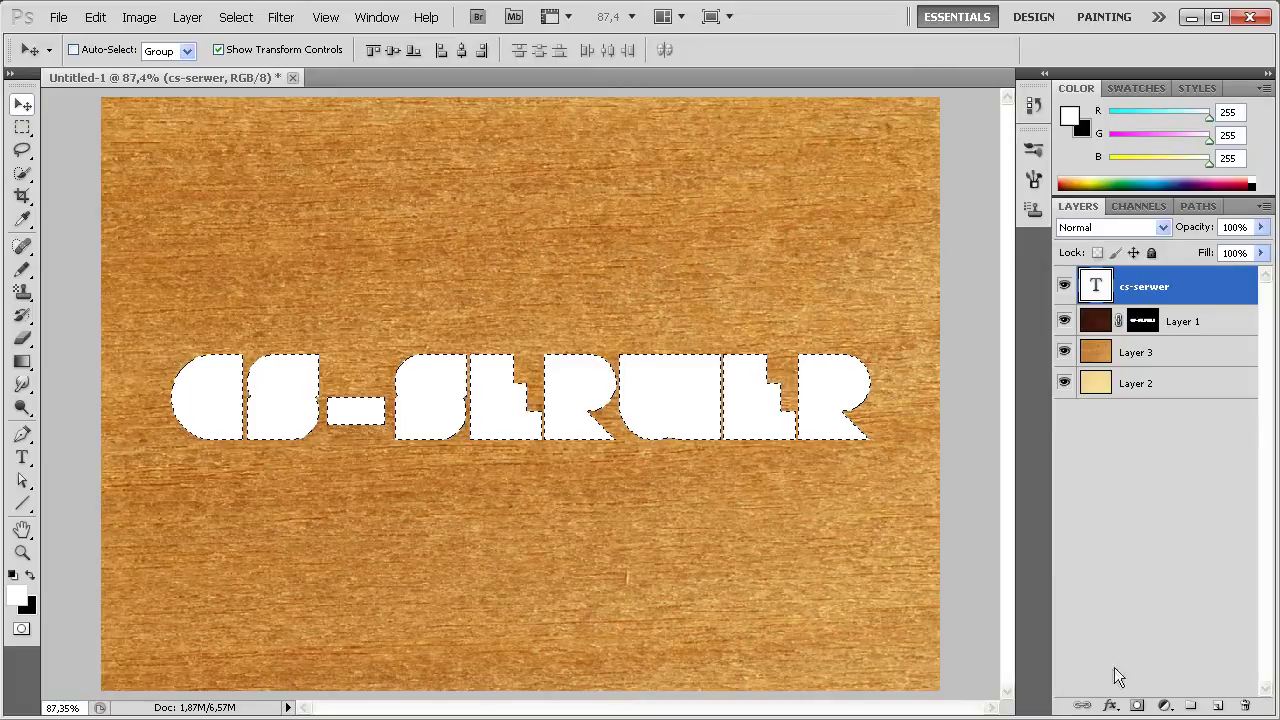
left_click(1135, 352)
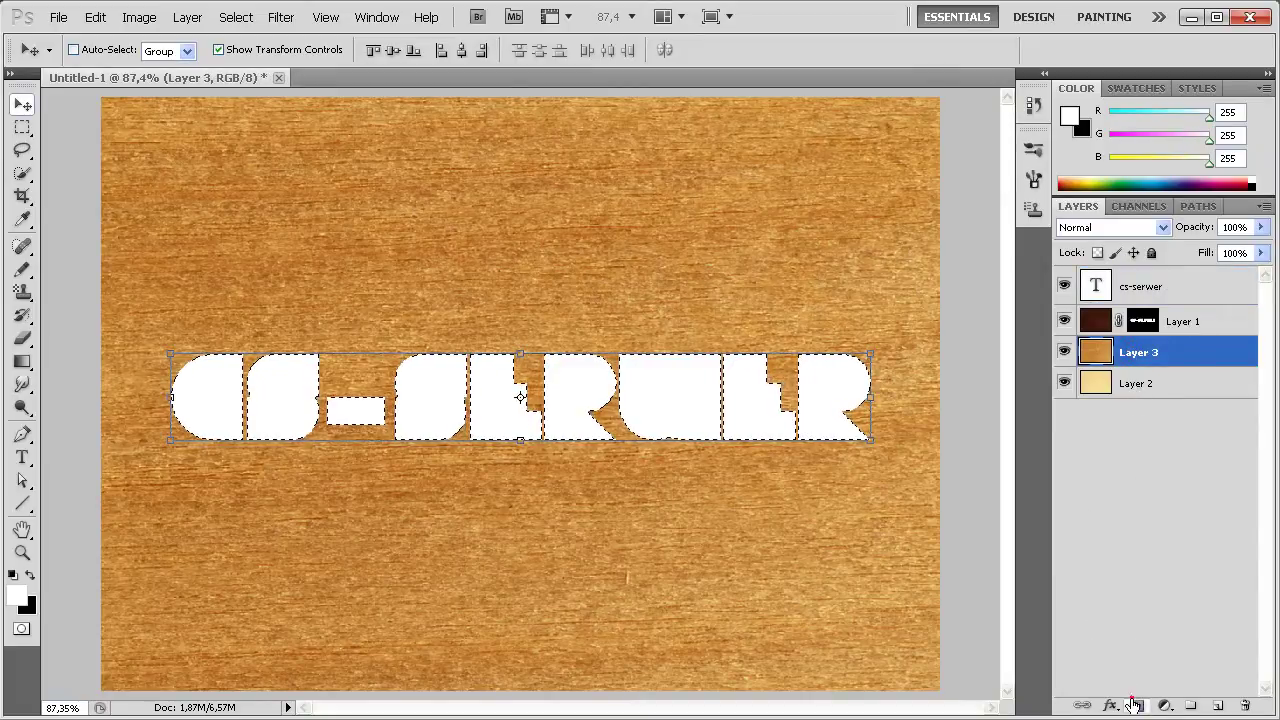
left_click(1135, 706)
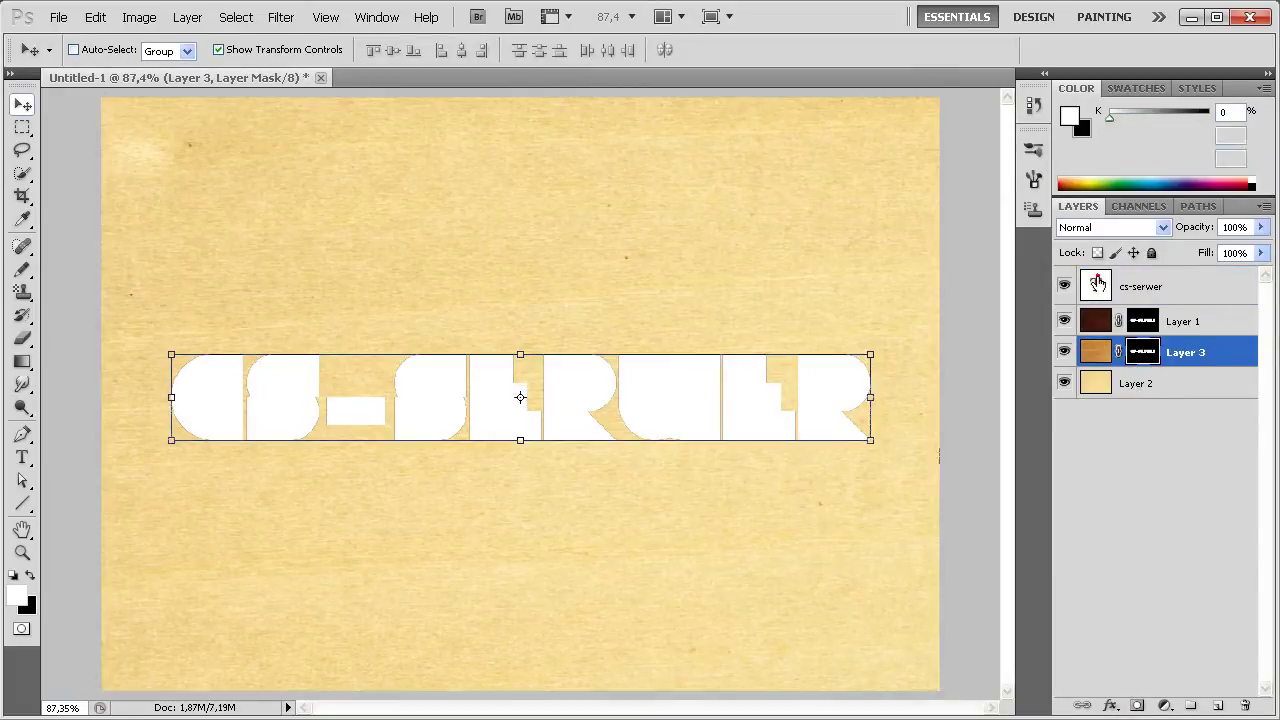
Hide the white text layer and target the dark wood layer's mask.
left_click(1080, 287)
left_click(1064, 287)
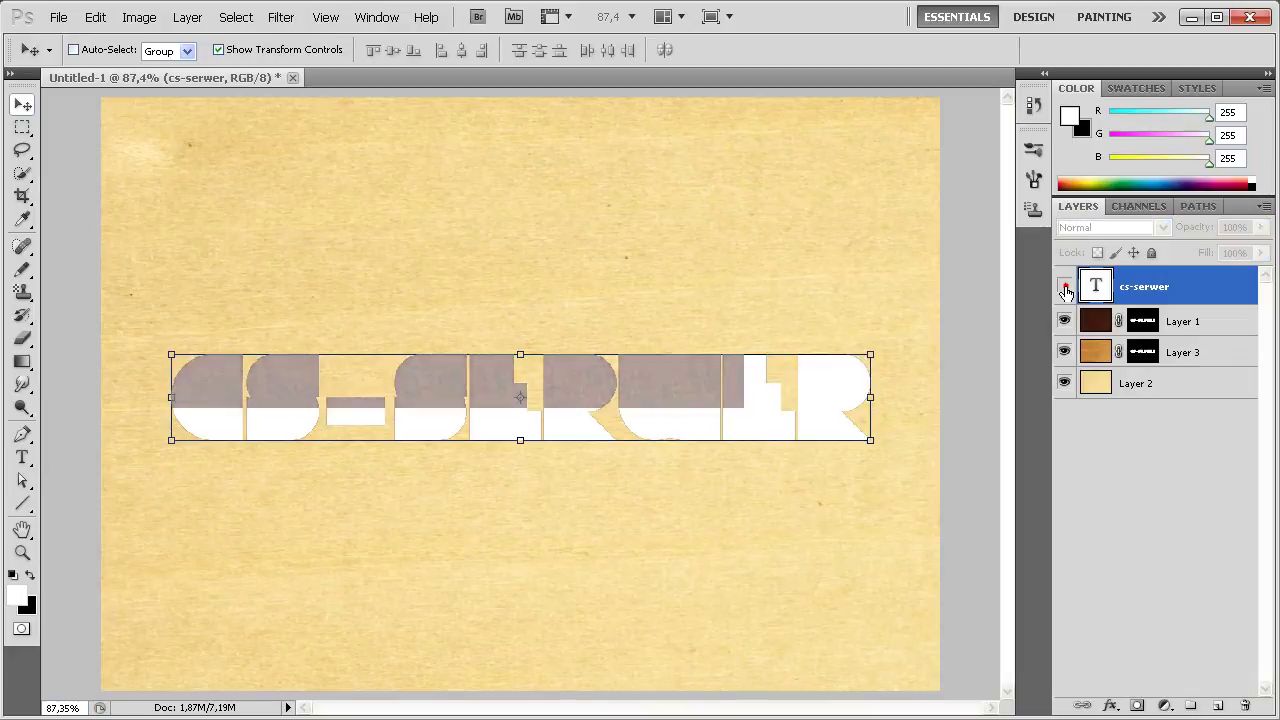
left_click(1145, 323)
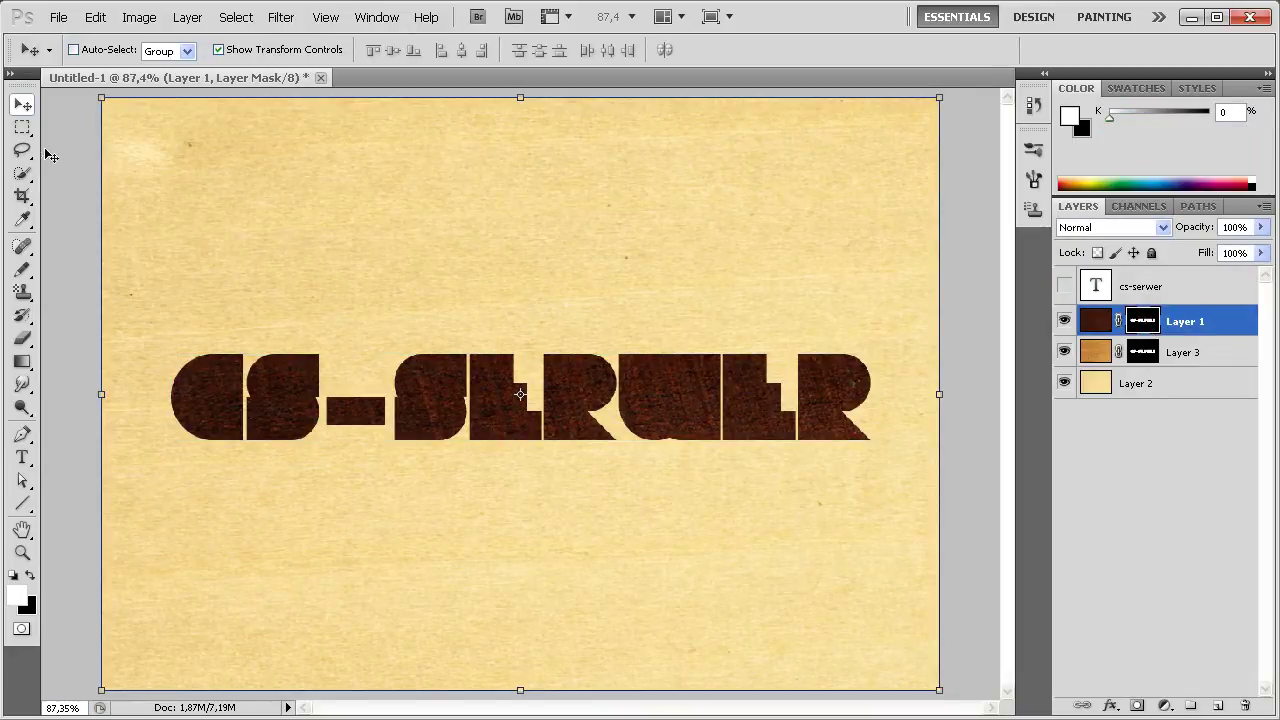
left_click(22, 553)
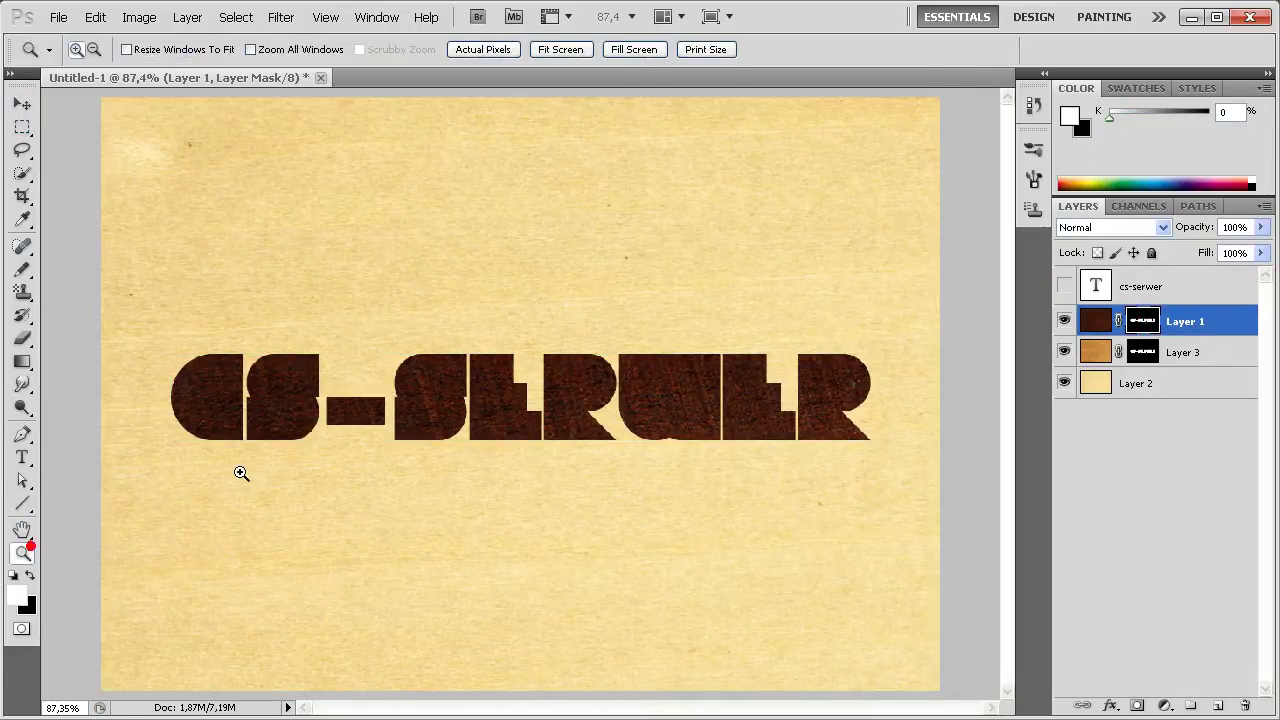
Zoom to 200% and draw a wide rectangular selection below the letters.
left_click(240, 471)
left_click(296, 410)
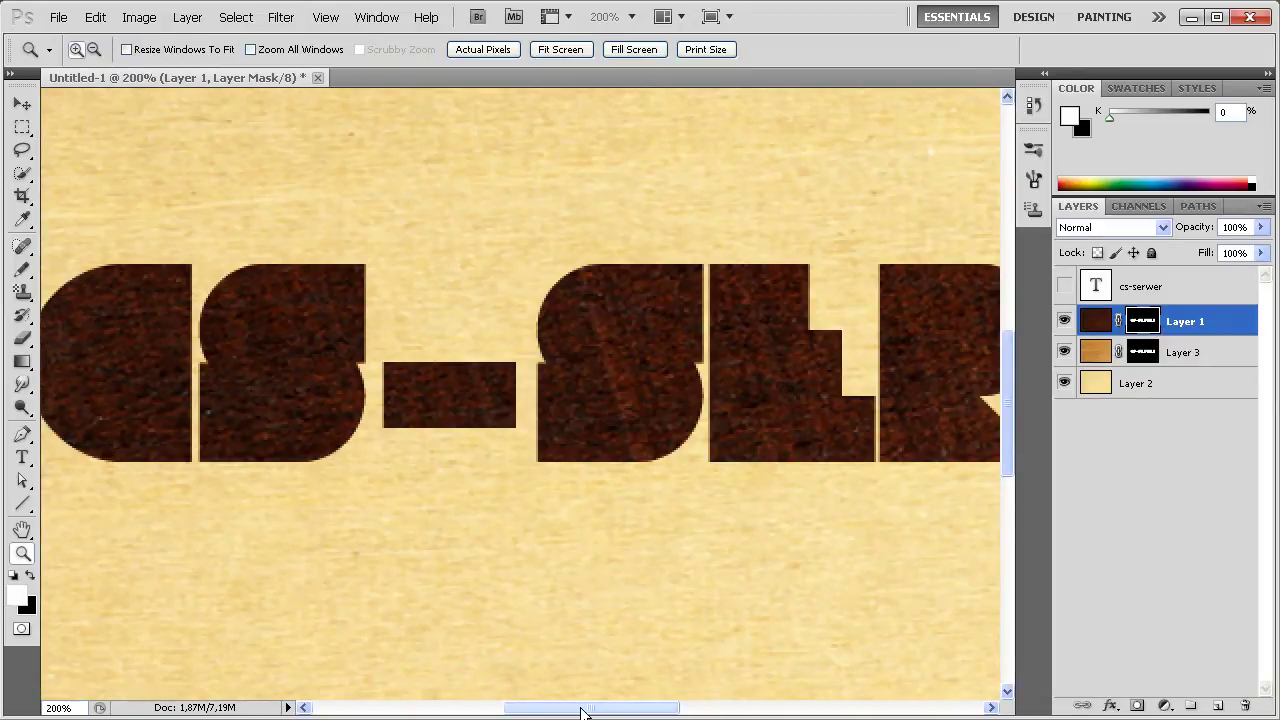
left_click_drag(592, 708, 578, 708)
left_click(22, 127)
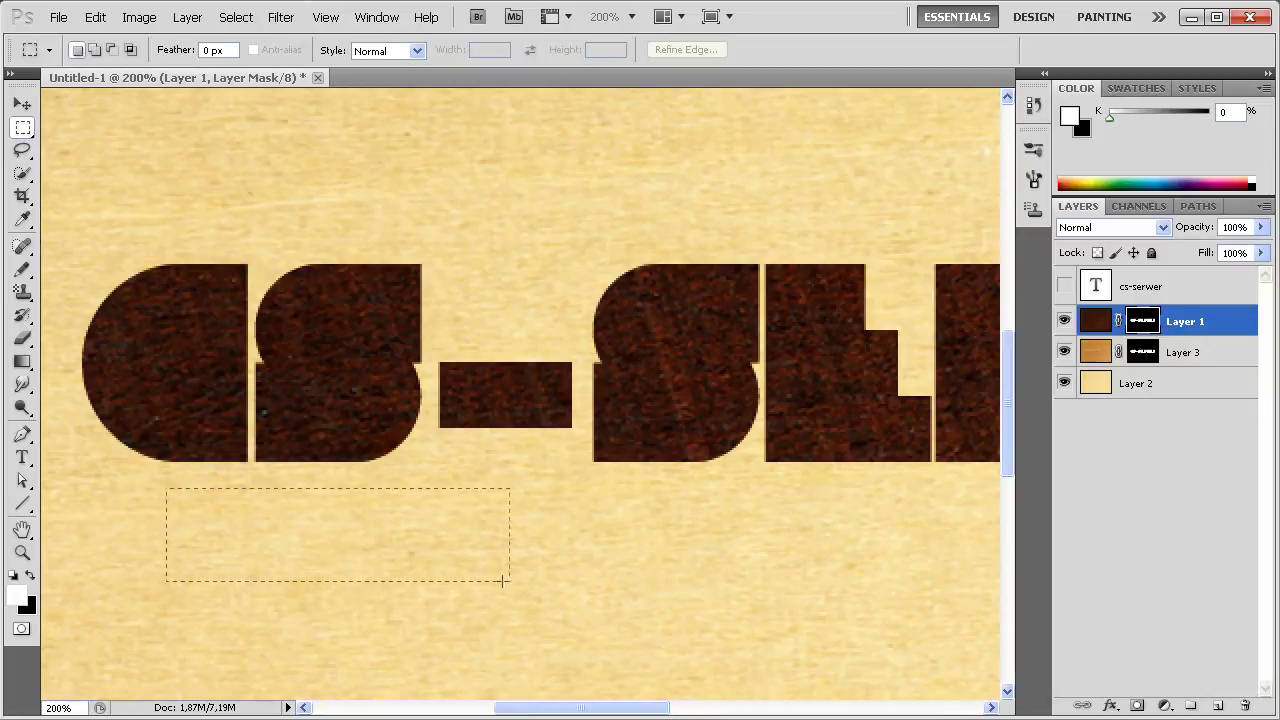
left_click_drag(498, 580, 602, 572)
Rotate the selection about 30° into a band across the first letter.
left_click(236, 17)
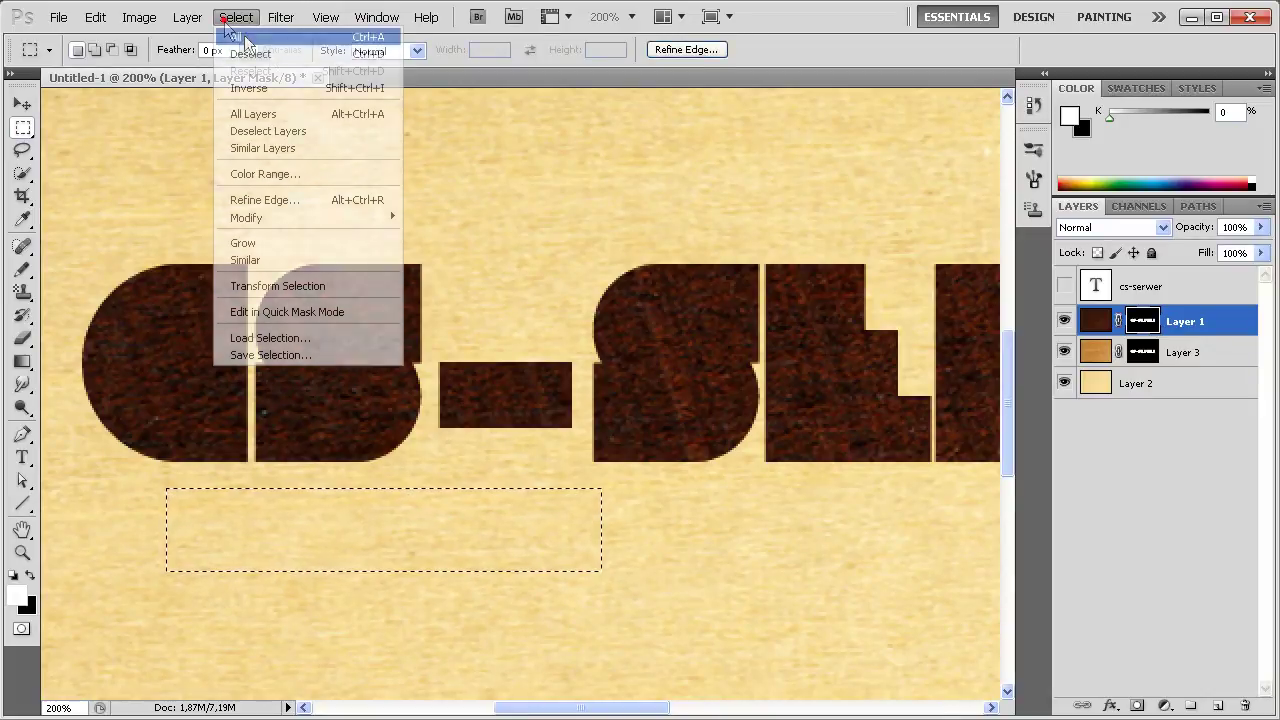
left_click(335, 286)
left_click_drag(688, 470, 643, 363)
left_click_drag(522, 443, 205, 270)
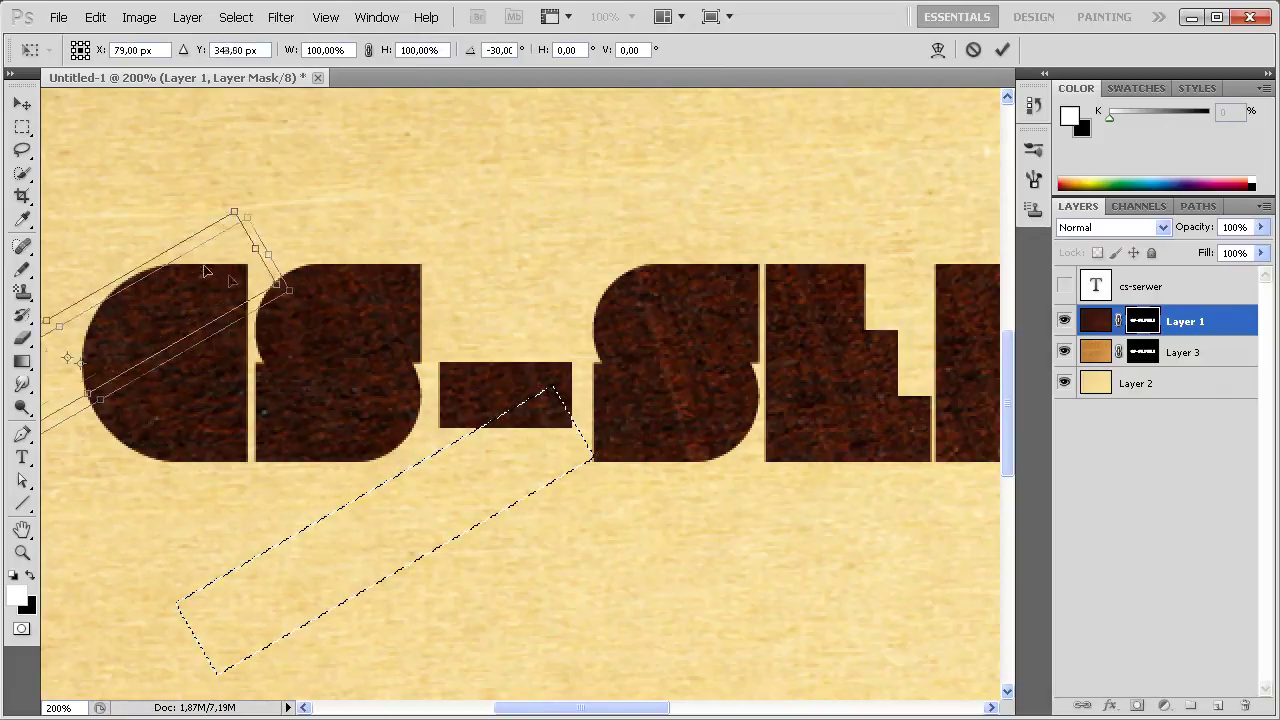
left_click_drag(205, 270, 248, 314)
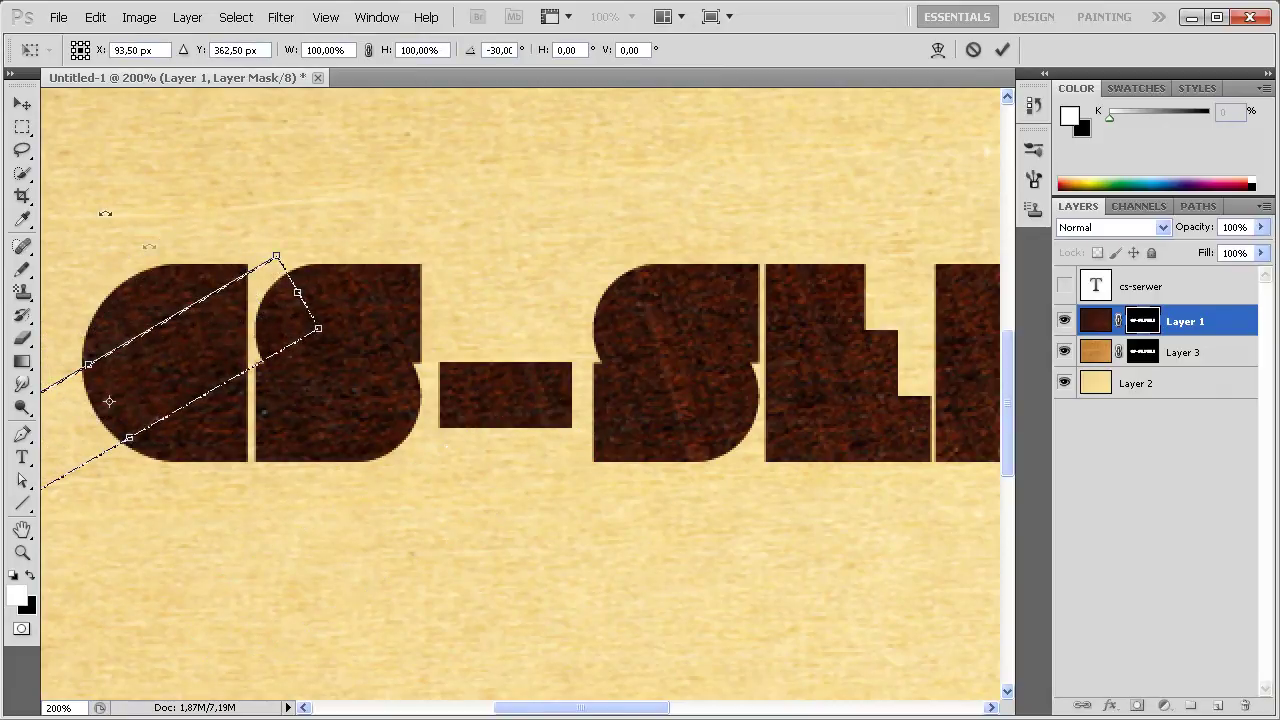
key("Return")
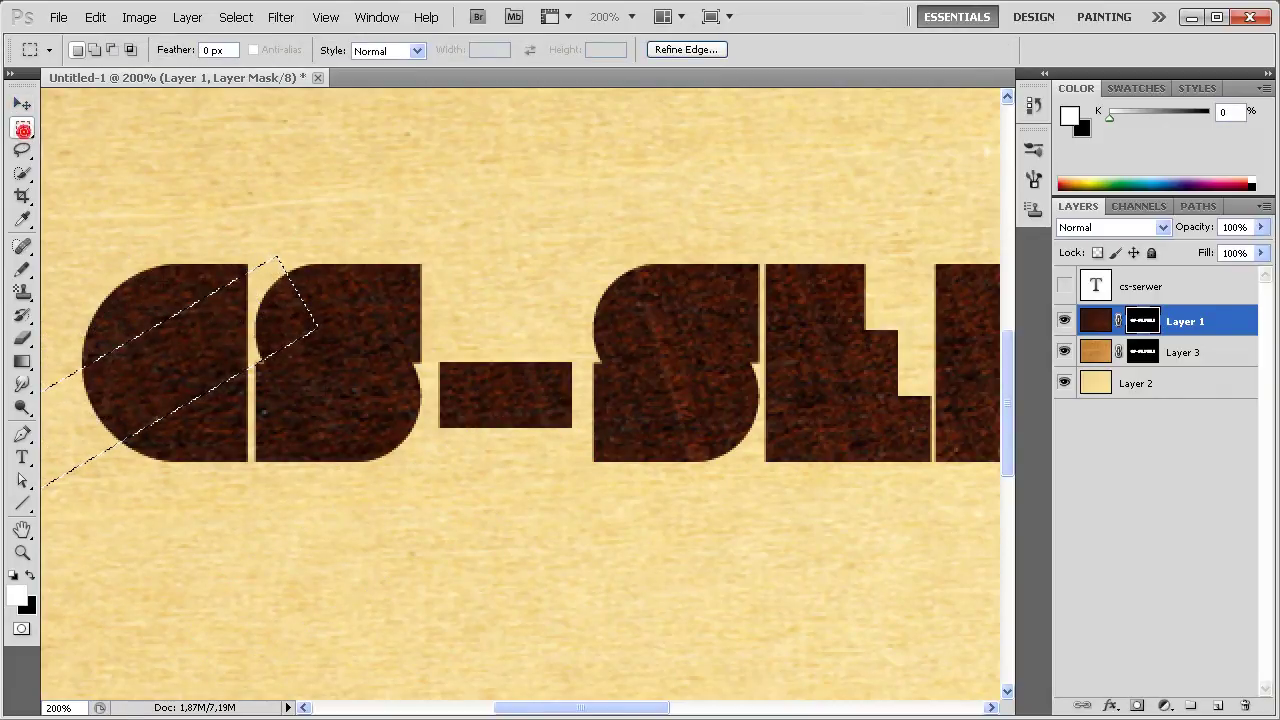
Trim the band off the second letter and delete it from the dark wood mask.
left_click_drag(478, 543, 262, 217)
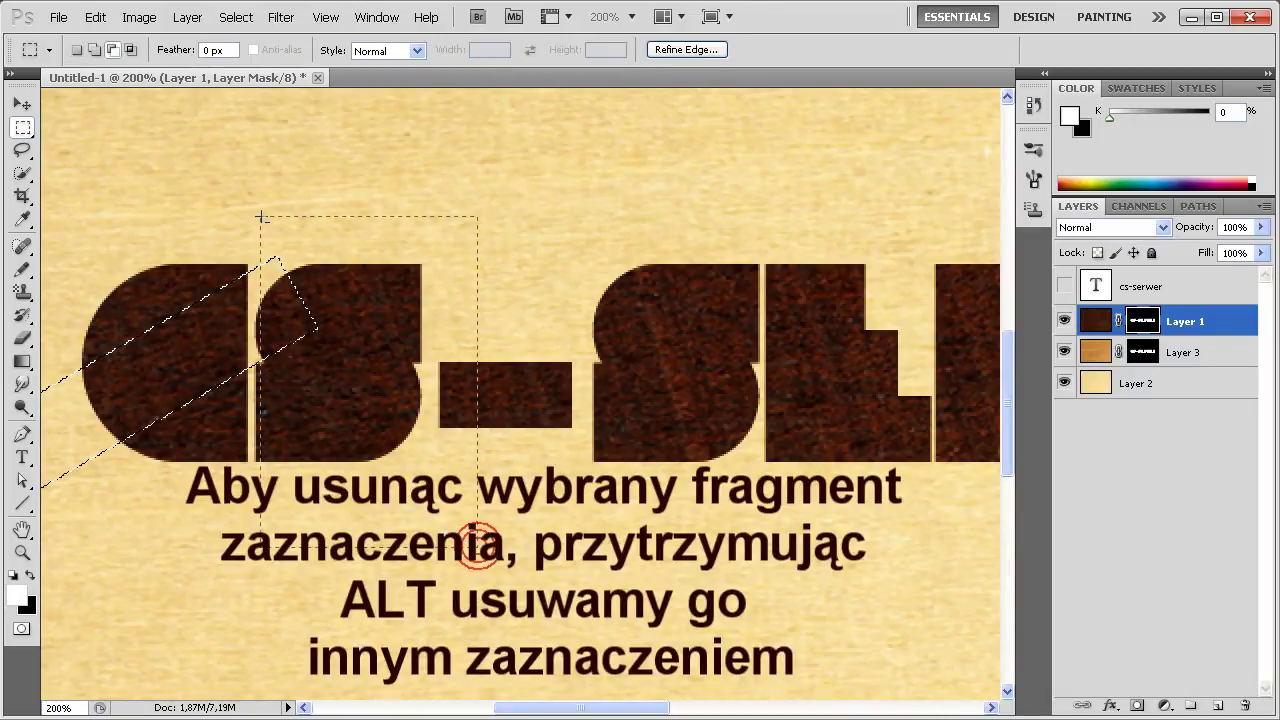
left_click_drag(262, 217, 252, 207)
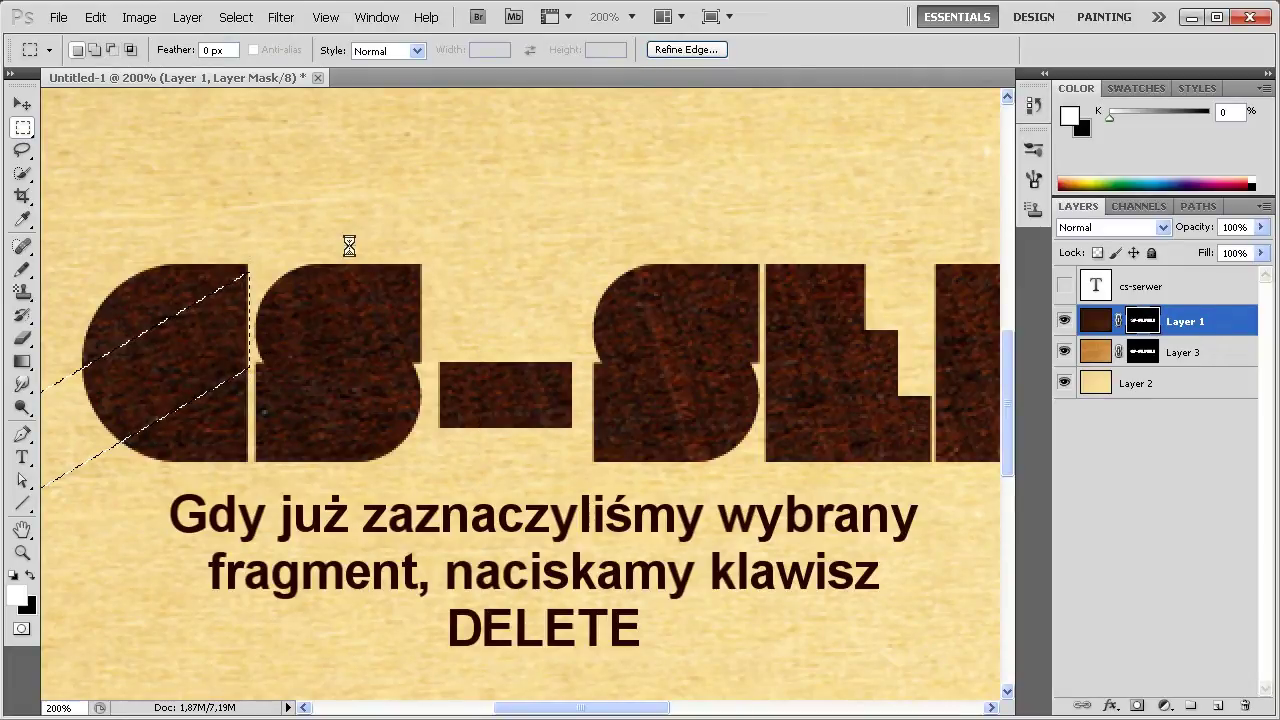
key("Delete")
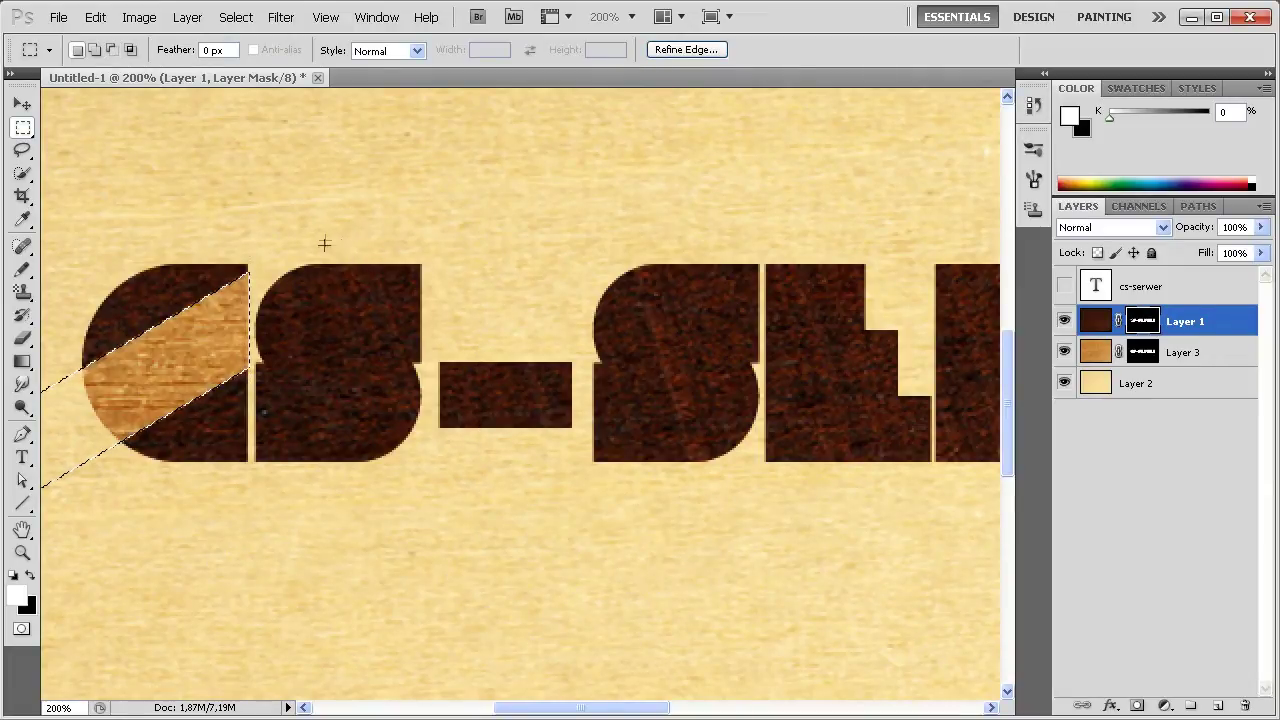
key("ctrl+d")
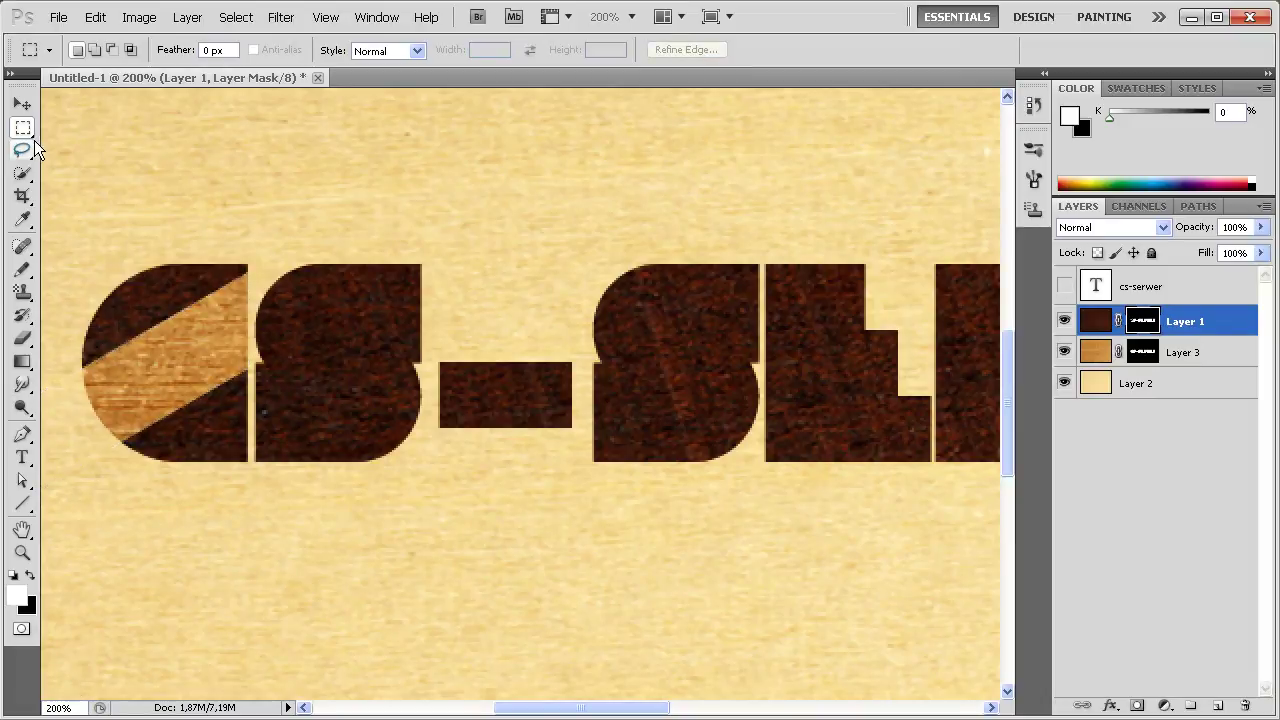
left_click(31, 125)
Turn a new rectangular selection into a 45° band over the letters.
left_click_drag(576, 622, 663, 615)
left_click(236, 17)
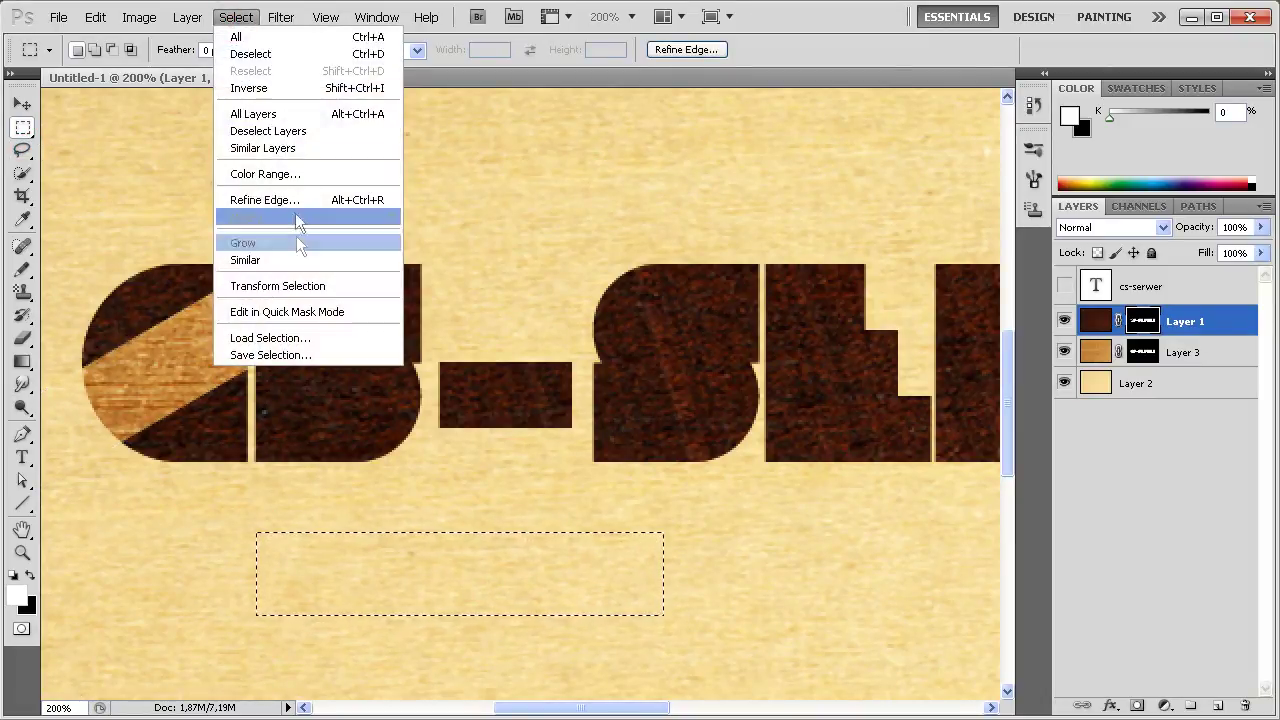
left_click(297, 285)
left_click_drag(250, 517, 380, 378)
mouse_move(383, 488)
left_mouse_down()
mouse_move(321, 344)
mouse_move(361, 400)
mouse_move(357, 453)
left_mouse_up()
left_click(24, 134)
left_click(578, 298)
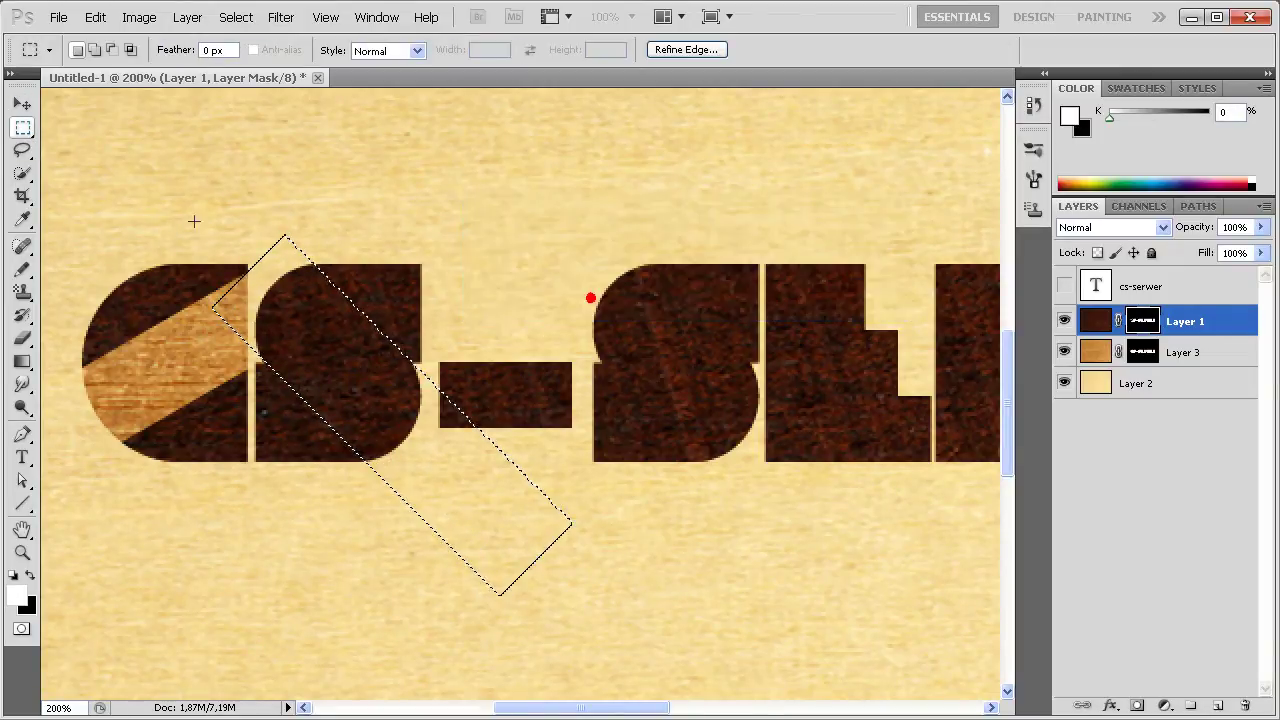
Trim the band to the letter s and cut it from the mask to reveal light wood.
left_click_drag(100, 120, 248, 485)
left_click_drag(462, 270, 768, 660)
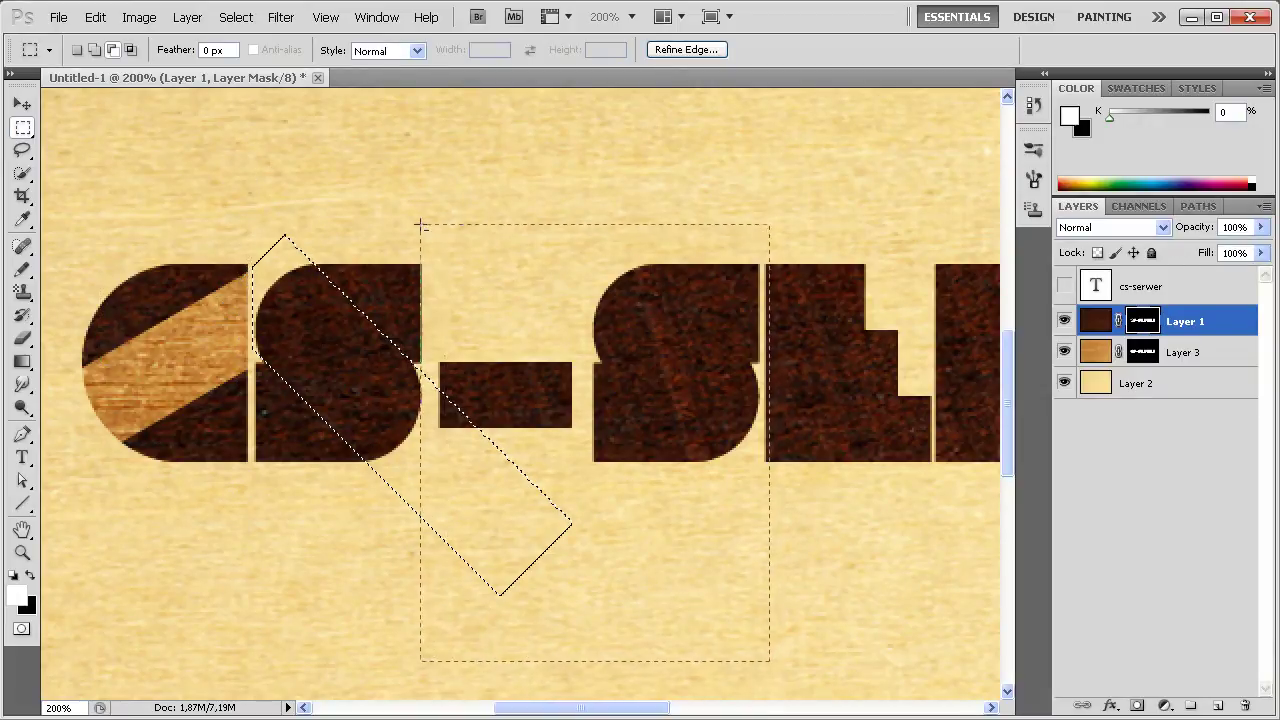
left_click_drag(477, 290, 429, 221)
key("Delete")
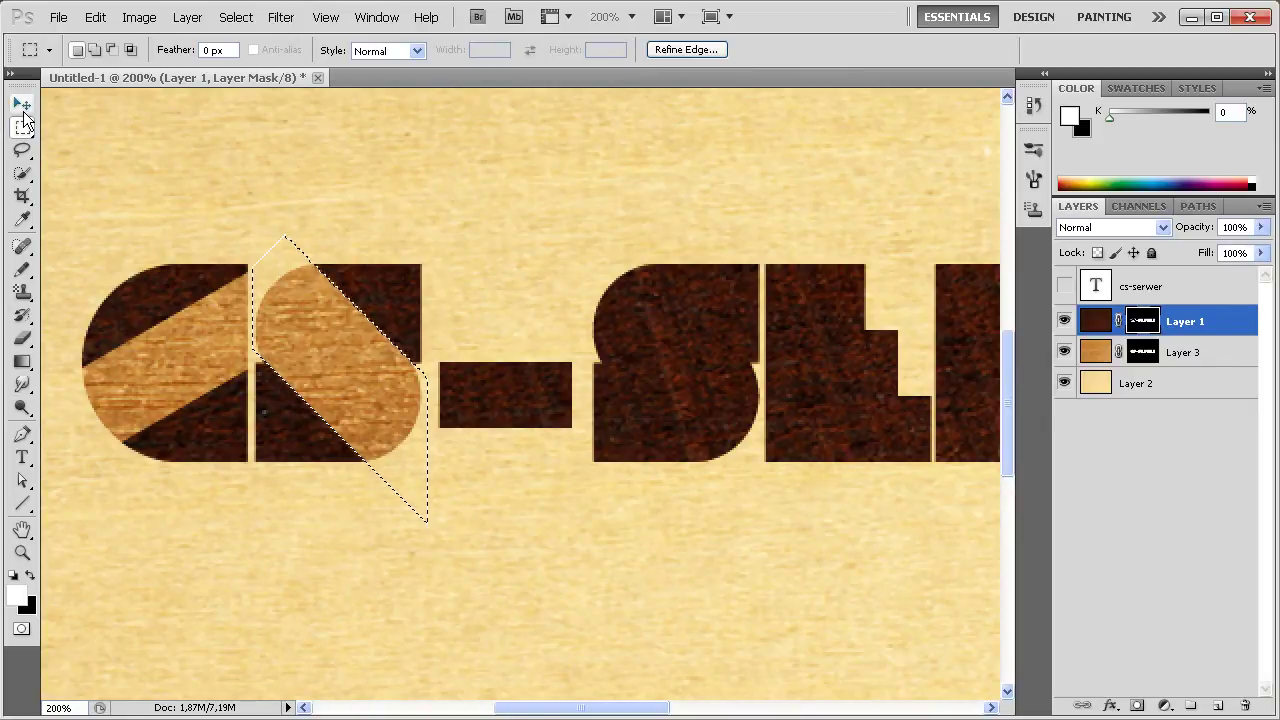
left_click(88, 186)
left_click_drag(586, 707, 659, 710)
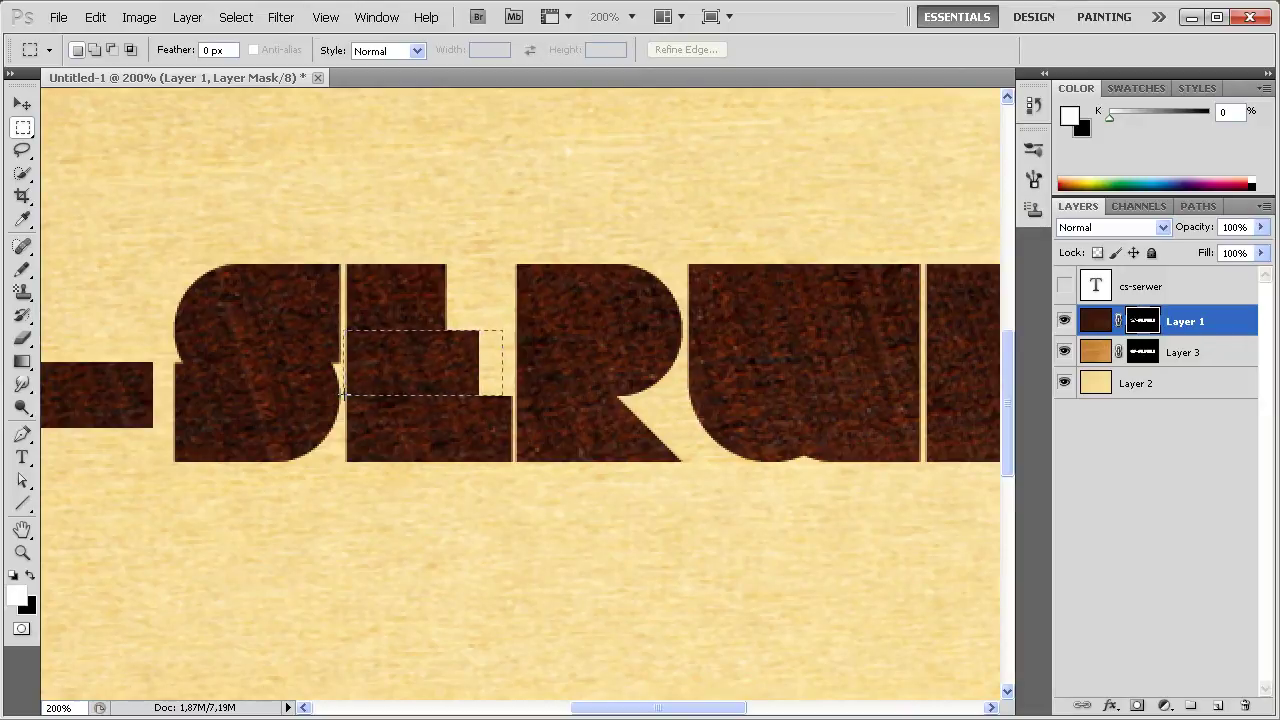
Reveal light wood in a horizontal bar across the middle of the first e.
left_click_drag(345, 395, 344, 396)
key("Delete")
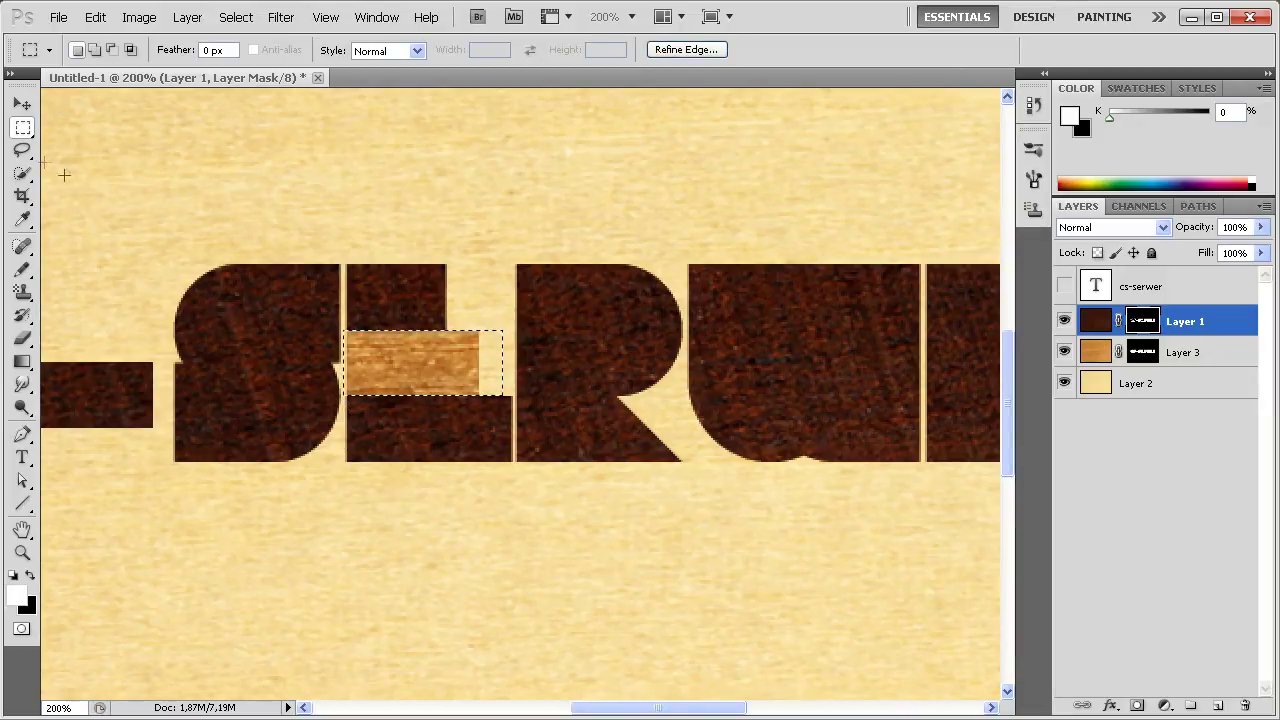
key("ctrl+d")
left_click_drag(588, 707, 646, 706)
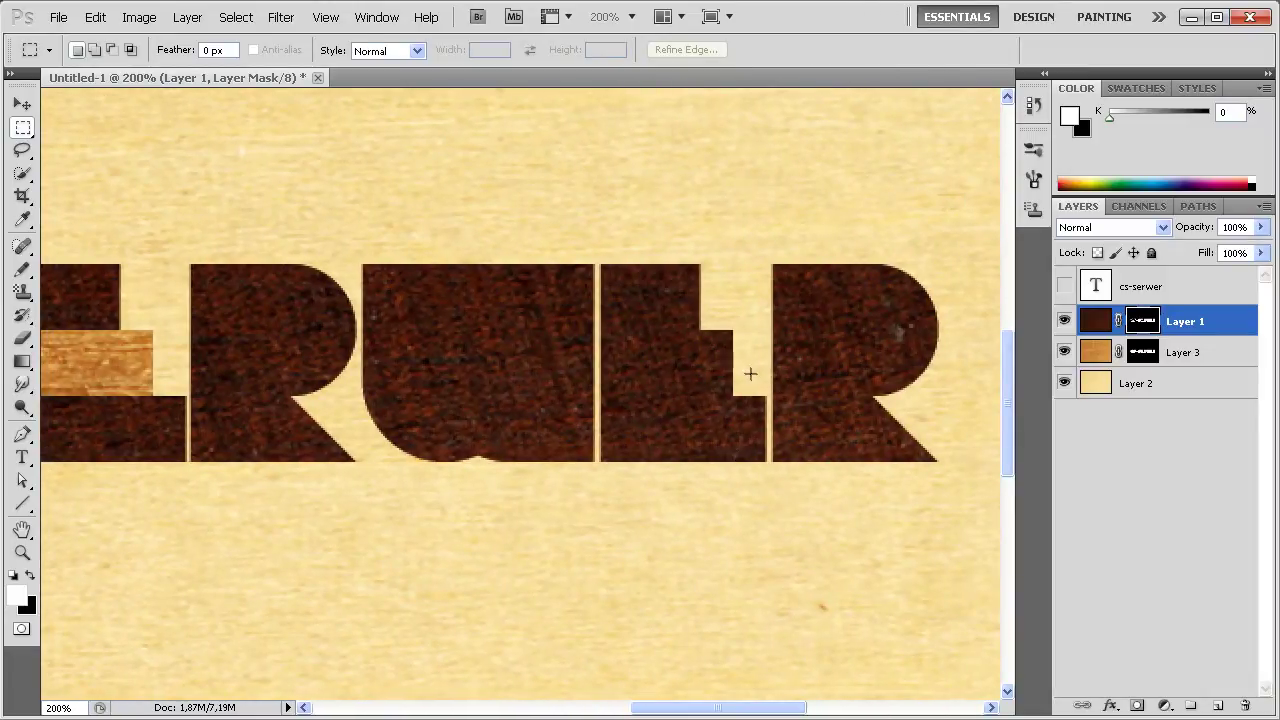
Inlay a vertical light-wood strip through the second e's stem.
left_click_drag(766, 494, 613, 398)
left_click(702, 547)
left_click_drag(604, 191, 699, 532)
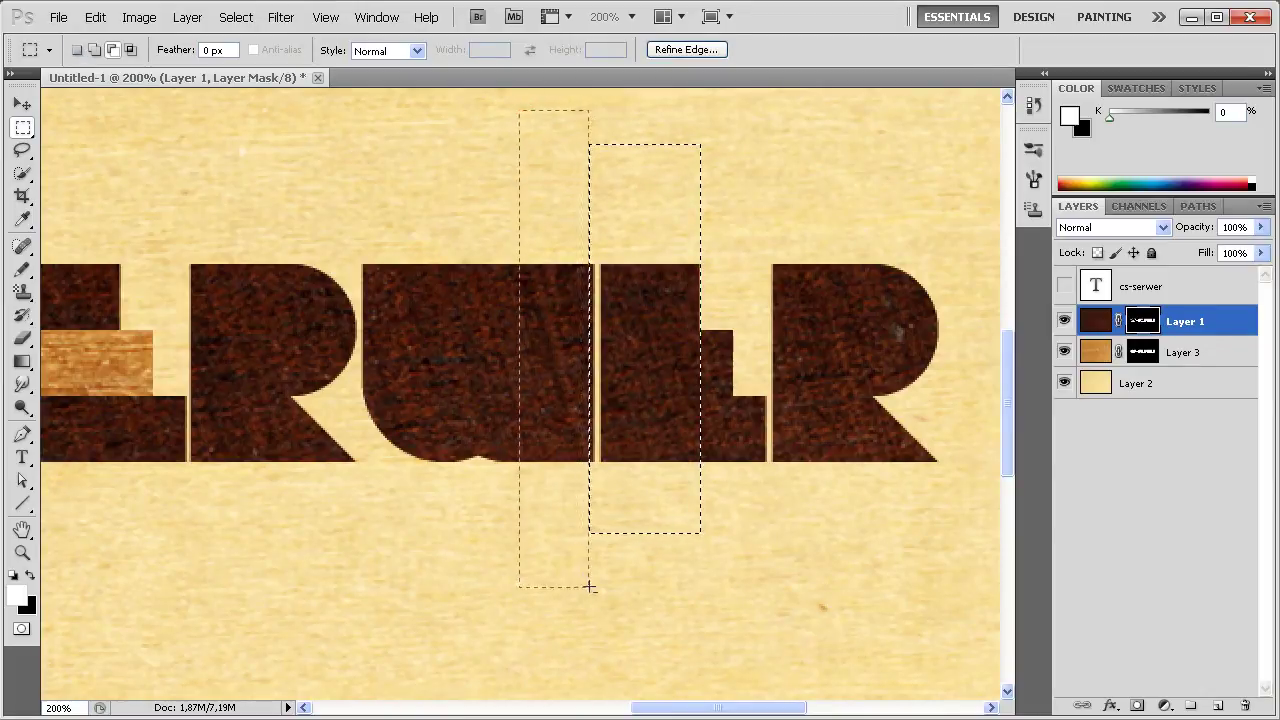
left_click_drag(573, 494, 601, 591)
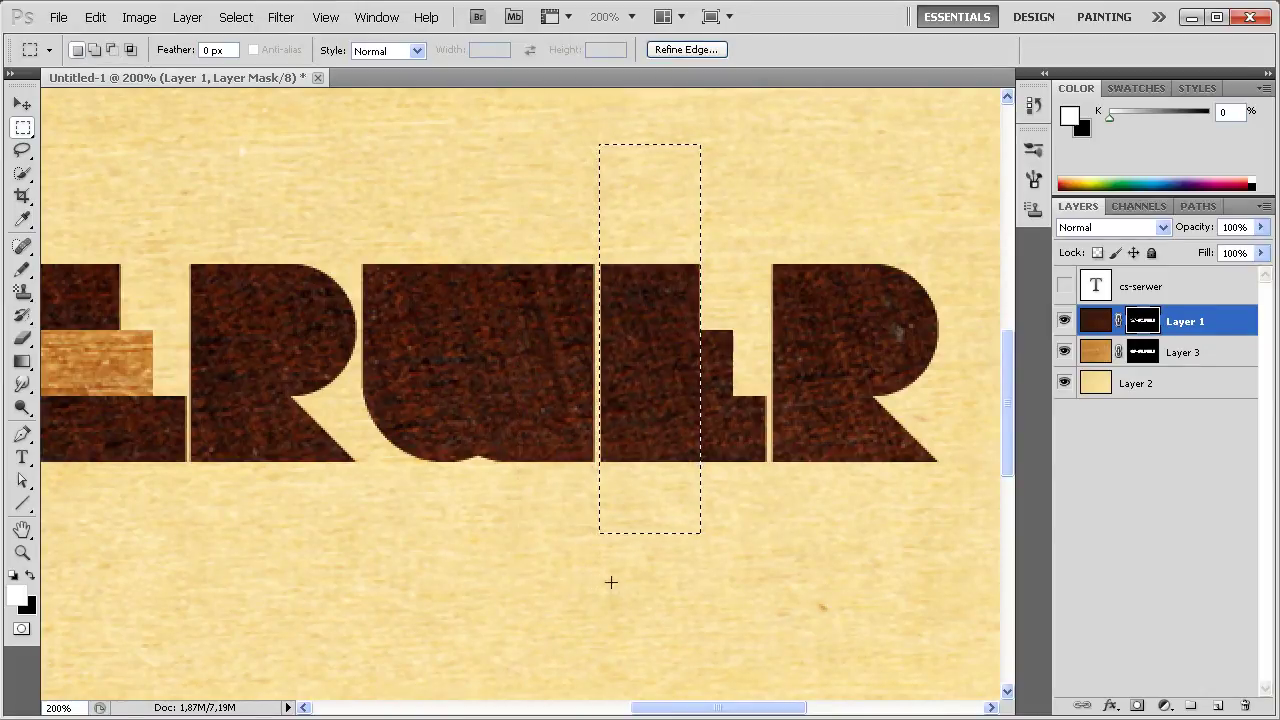
key("Delete")
key("ctrl+d")
left_click_drag(755, 708, 731, 708)
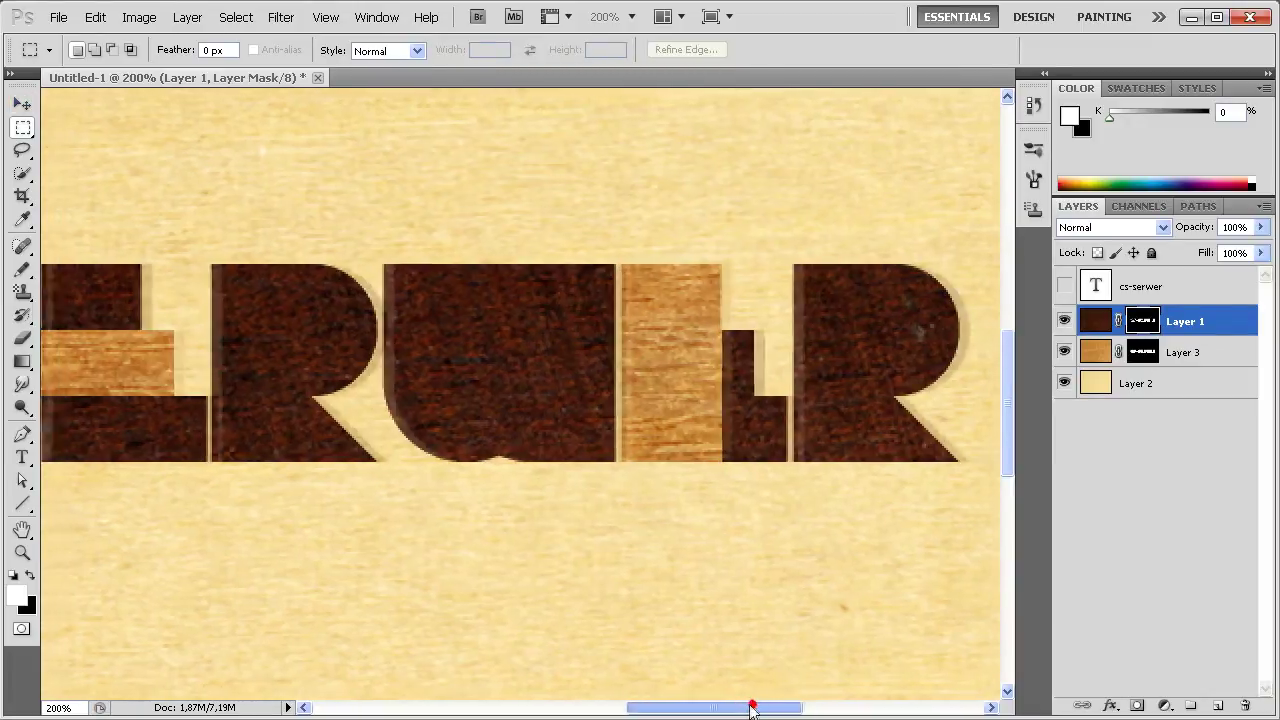
Rotate a long rectangular selection to 45° and stretch it across the top of the w.
left_click_drag(426, 482, 857, 563)
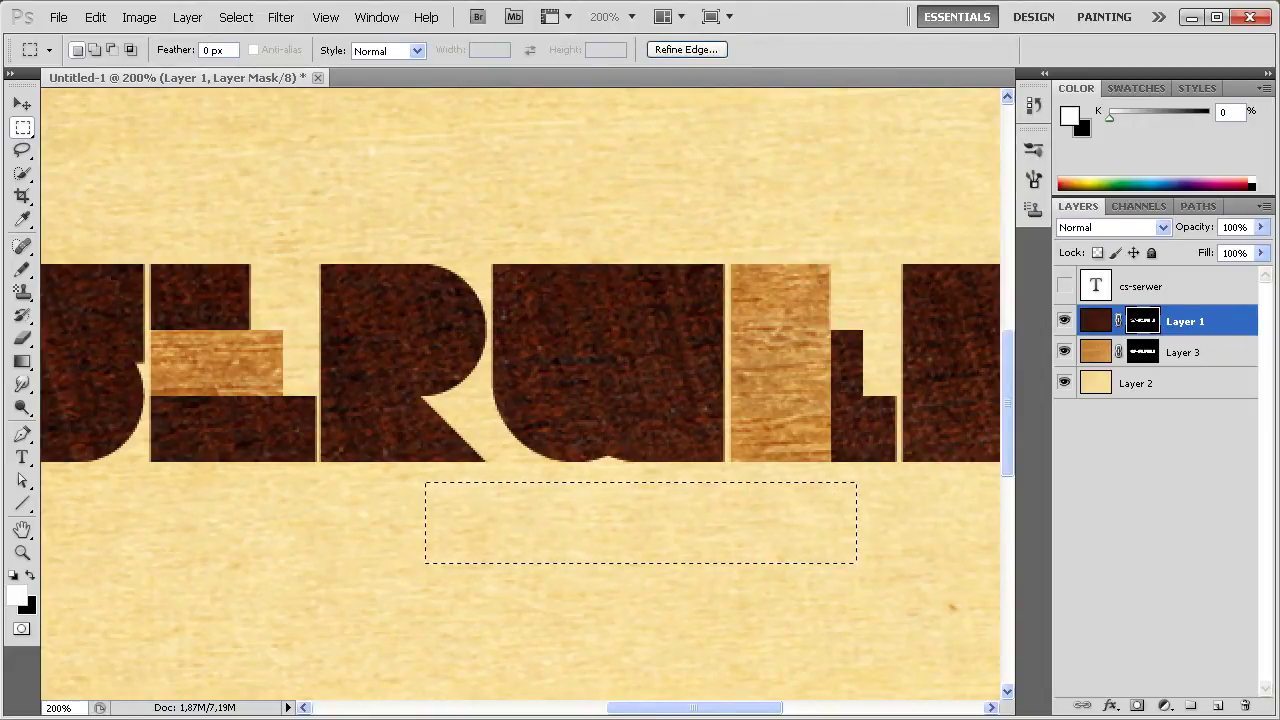
left_click(236, 17)
left_click(306, 278)
left_click_drag(388, 464, 494, 327)
left_click_drag(558, 452, 443, 145)
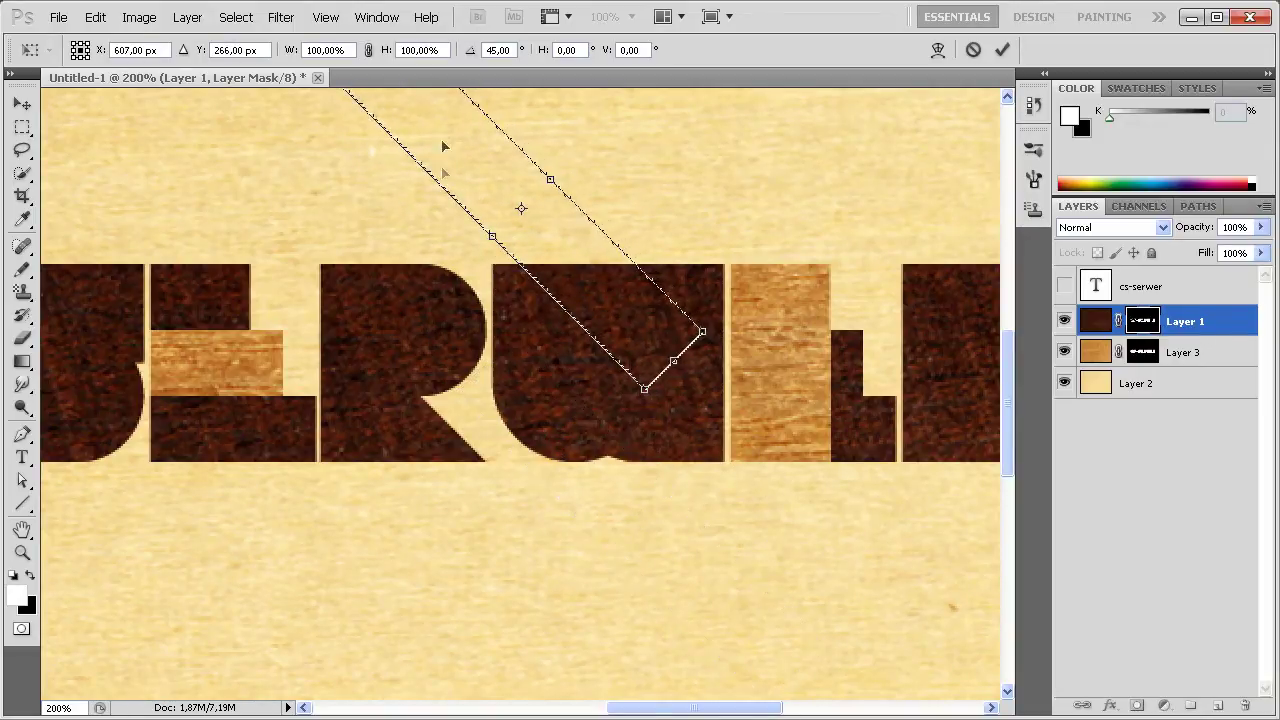
left_click_drag(492, 236, 449, 292)
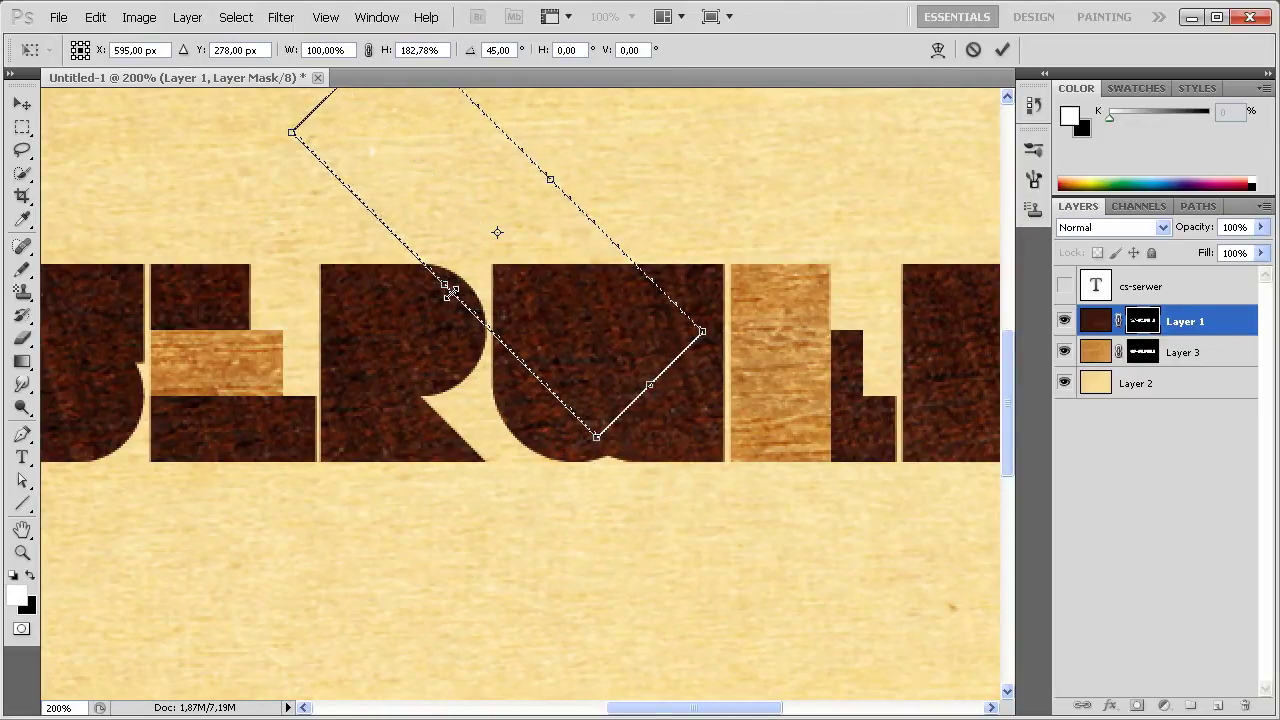
key("Return")
Trim the selection's lower and left parts and reveal a pointed light-wood wedge on the w.
left_click(29, 134)
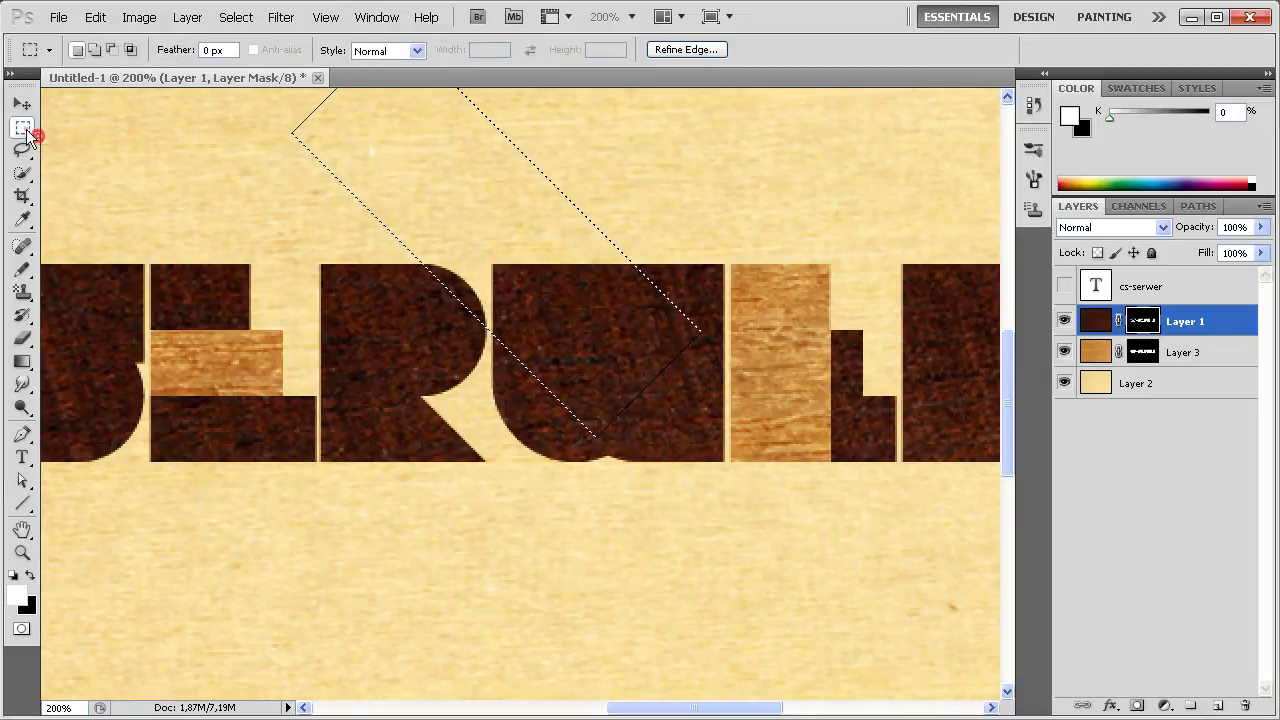
left_click_drag(698, 618, 410, 371)
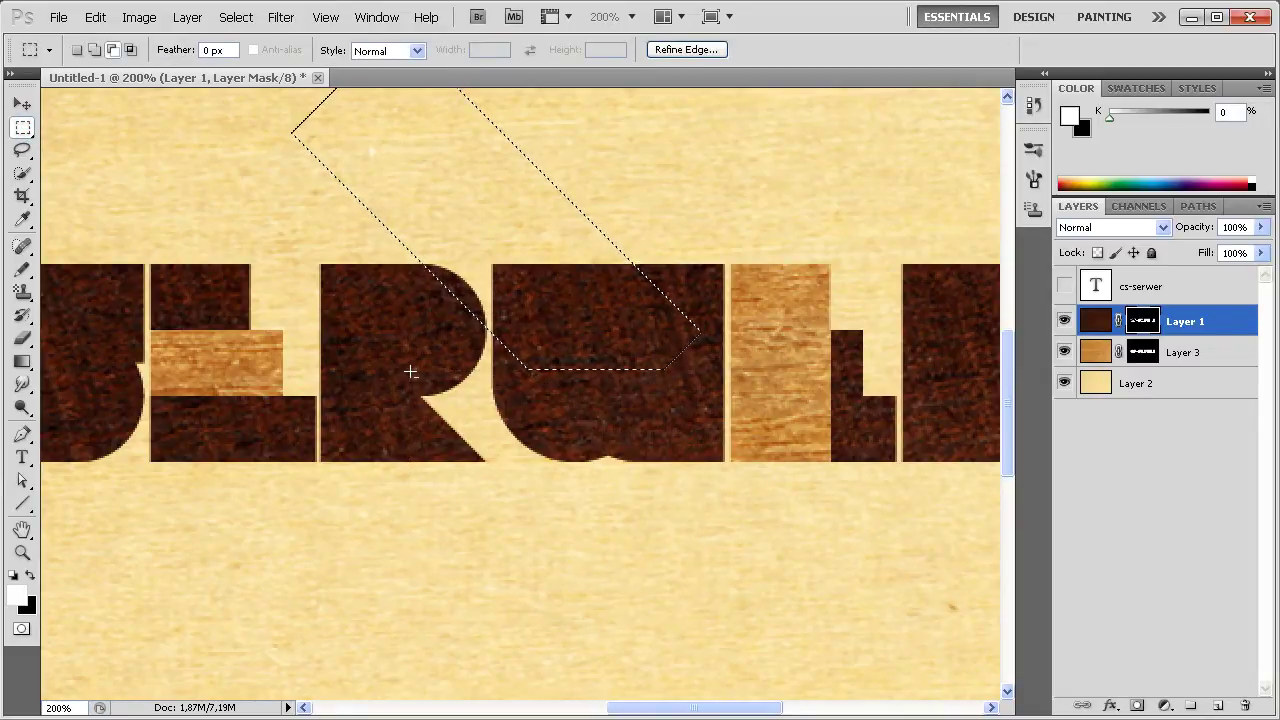
scroll(375, 285, "up", 1)
scroll(315, 205, "up", 1)
left_click_drag(247, 122, 488, 505)
key("Delete")
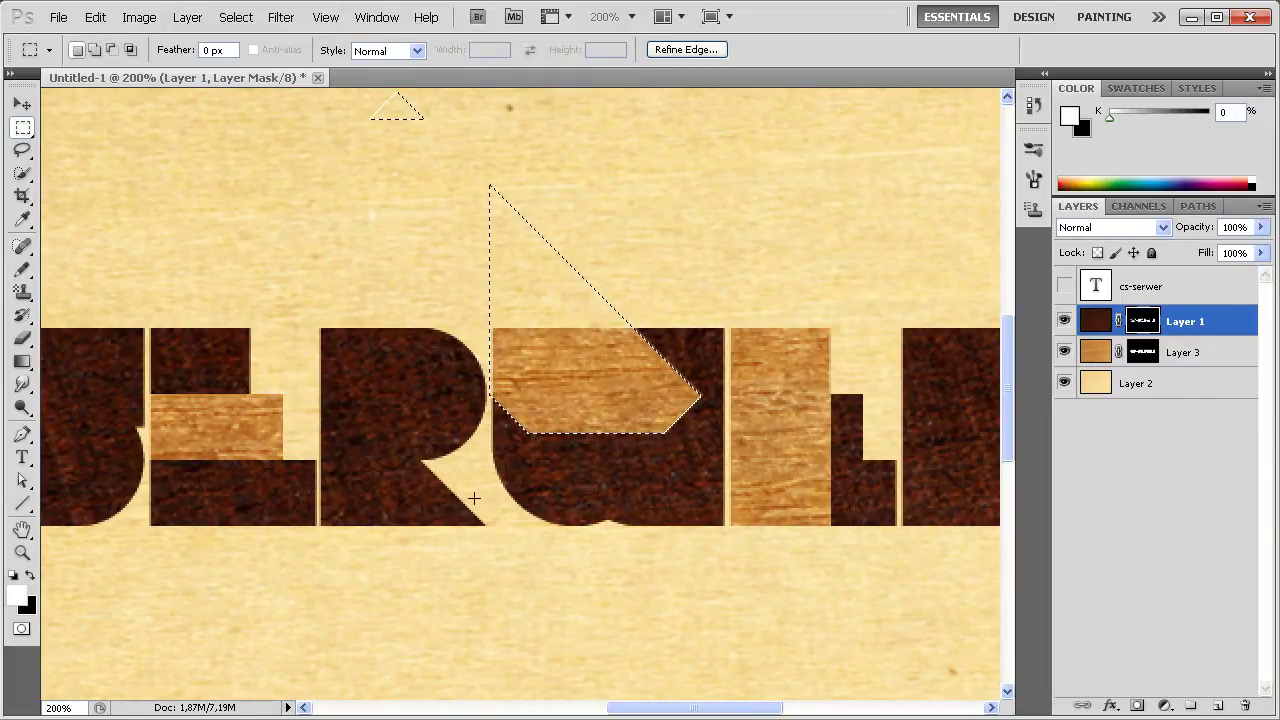
key("ctrl+d")
scroll(697, 637, "down", 1)
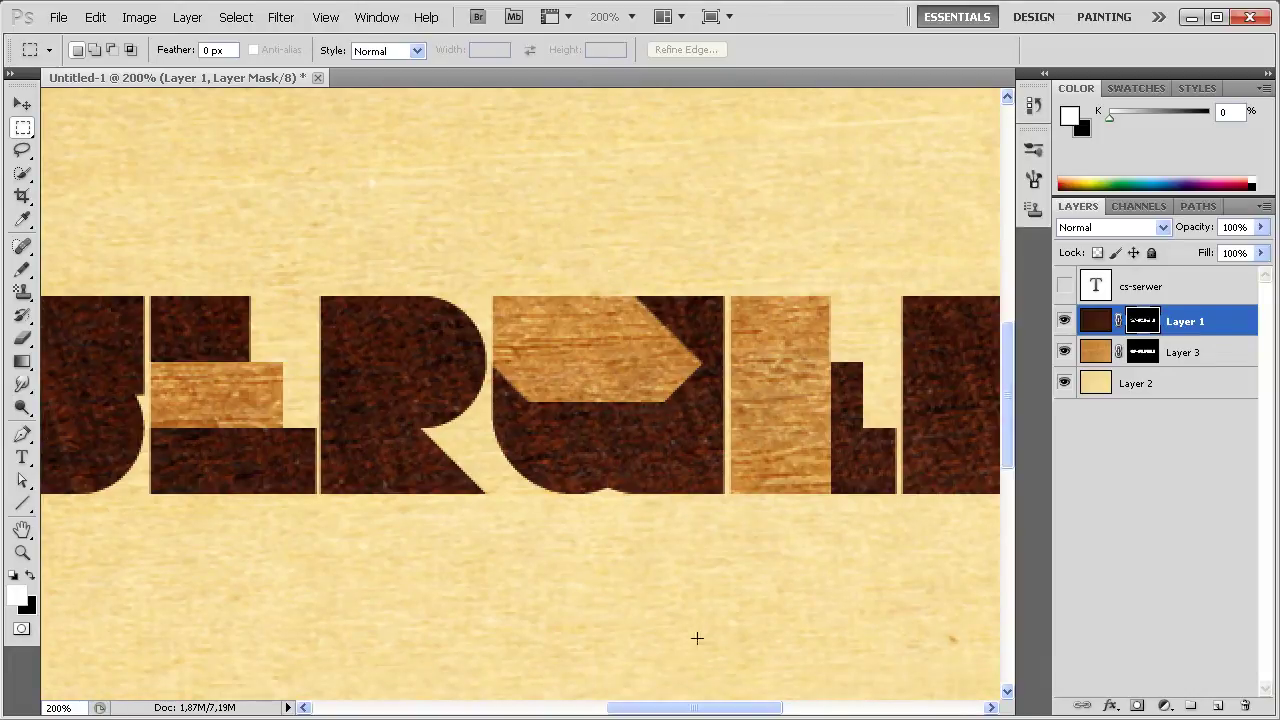
scroll(680, 660, "down", 1)
Rotate a long rectangular selection 45° and stretch it over the s of serwer.
left_click_drag(689, 707, 613, 707)
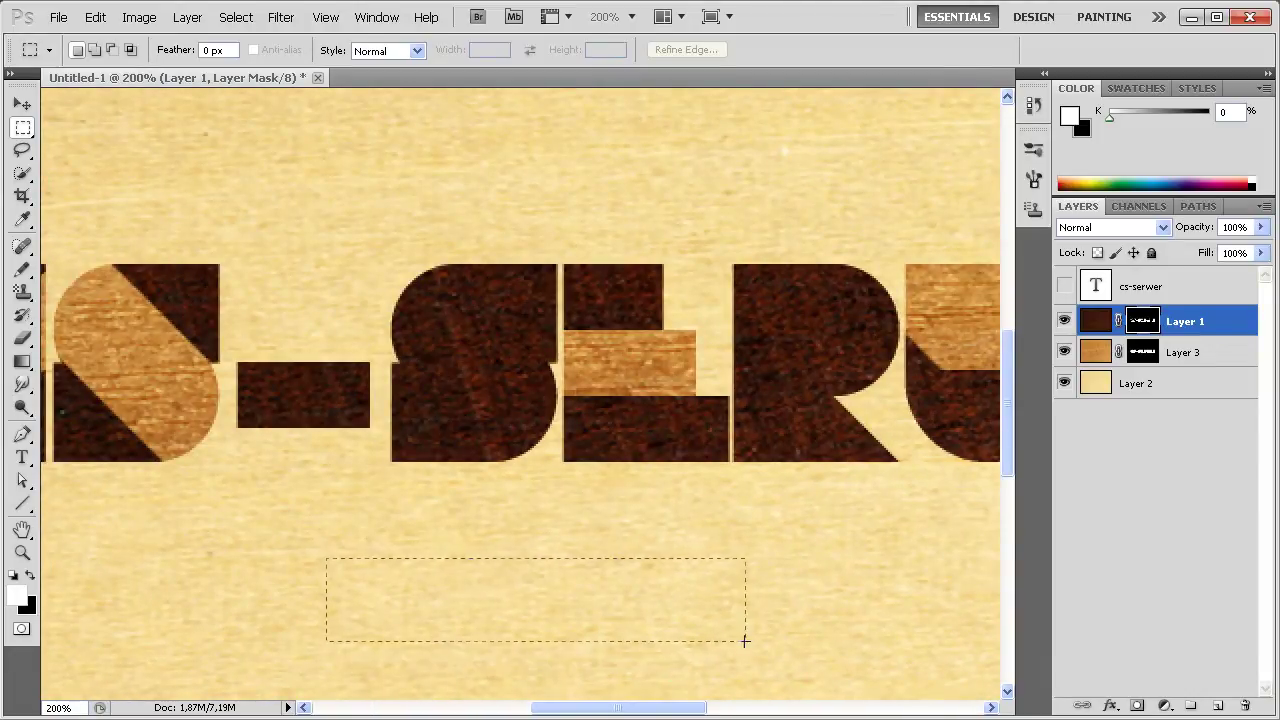
left_click_drag(352, 567, 745, 641)
left_click(250, 17)
left_click(290, 286)
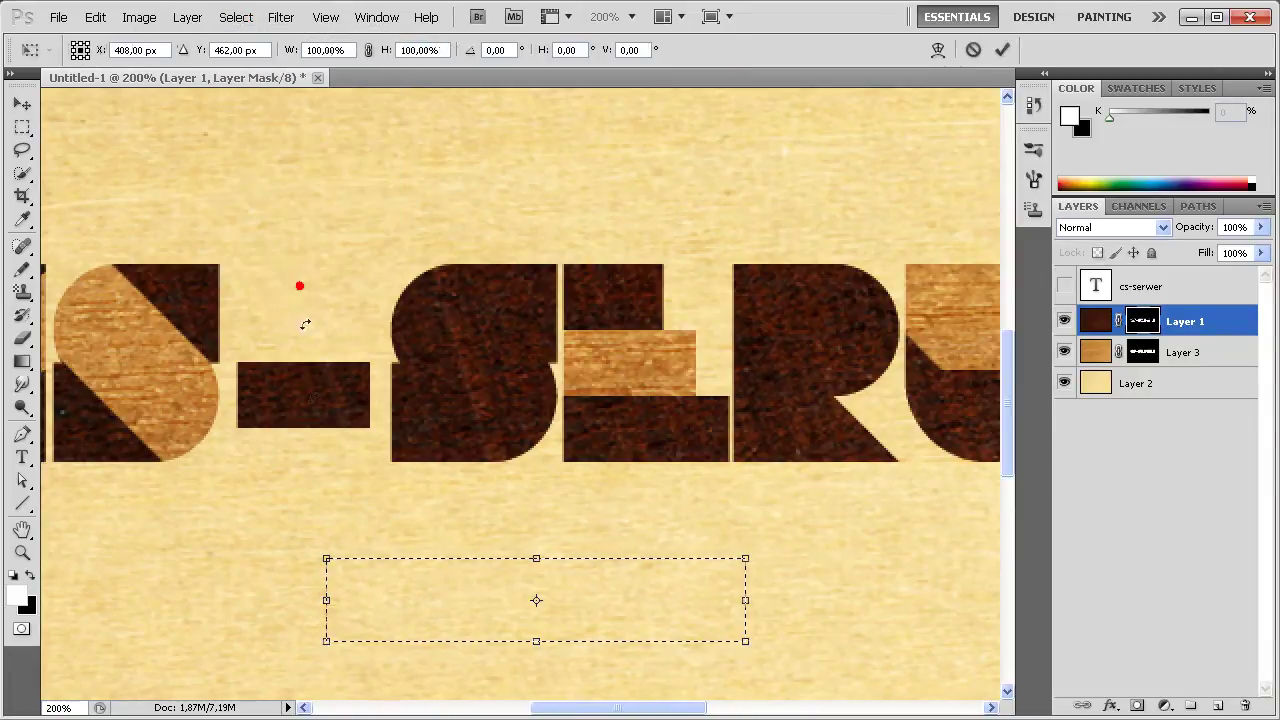
mouse_move(304, 530)
left_mouse_down()
mouse_move(352, 465)
mouse_move(440, 410)
left_mouse_up()
left_click_drag(446, 500, 432, 300)
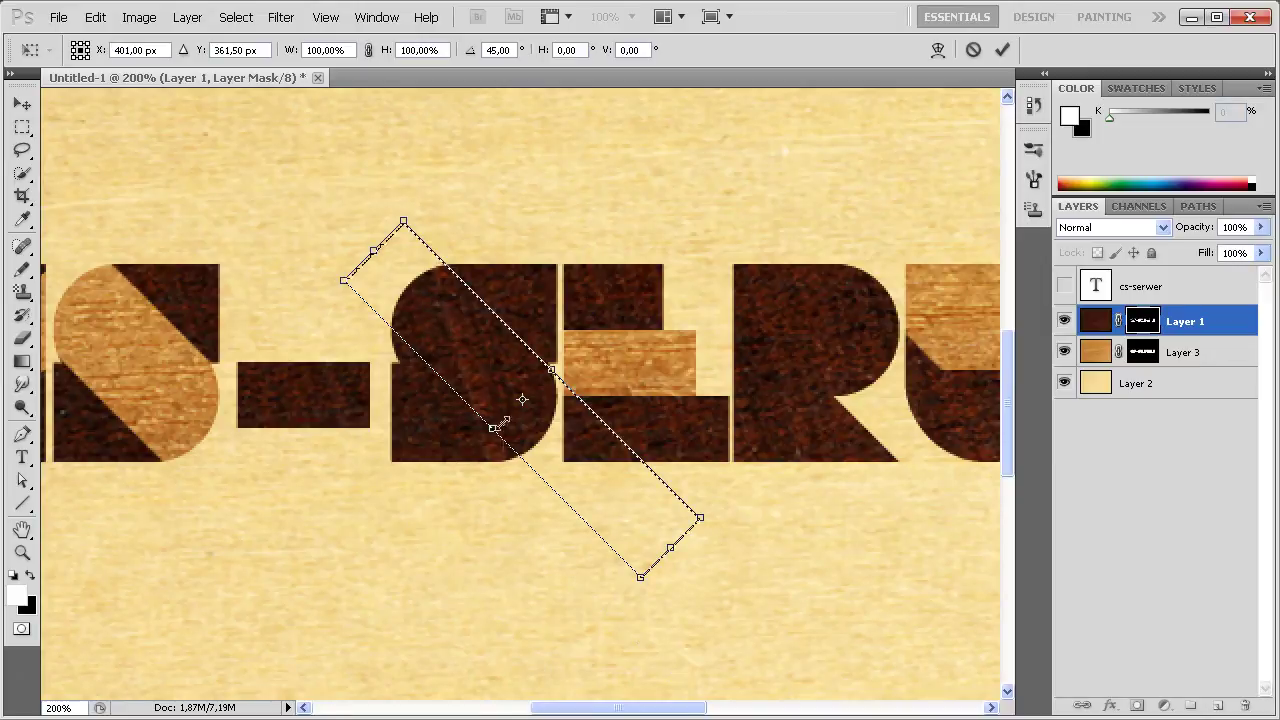
left_click_drag(490, 430, 479, 441)
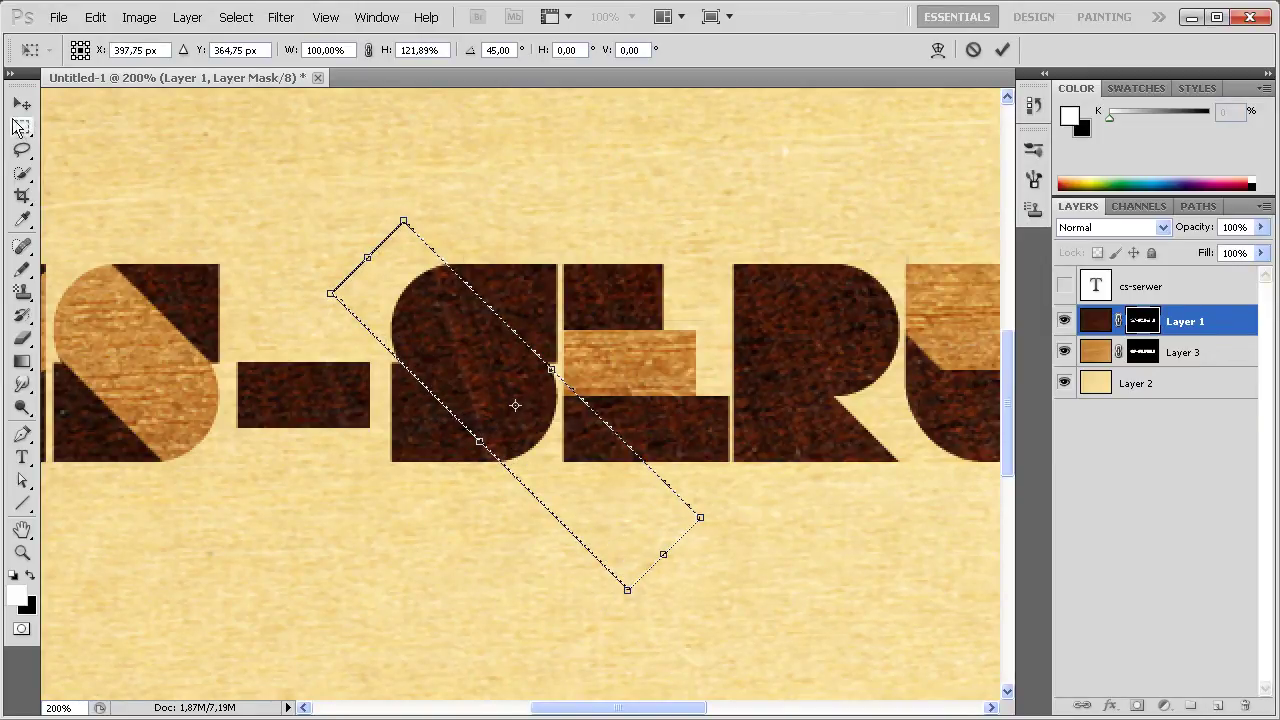
left_click(22, 127)
left_click(577, 297)
Trim the band's right part and cut it from the mask to reveal light wood.
left_click_drag(818, 678, 558, 219)
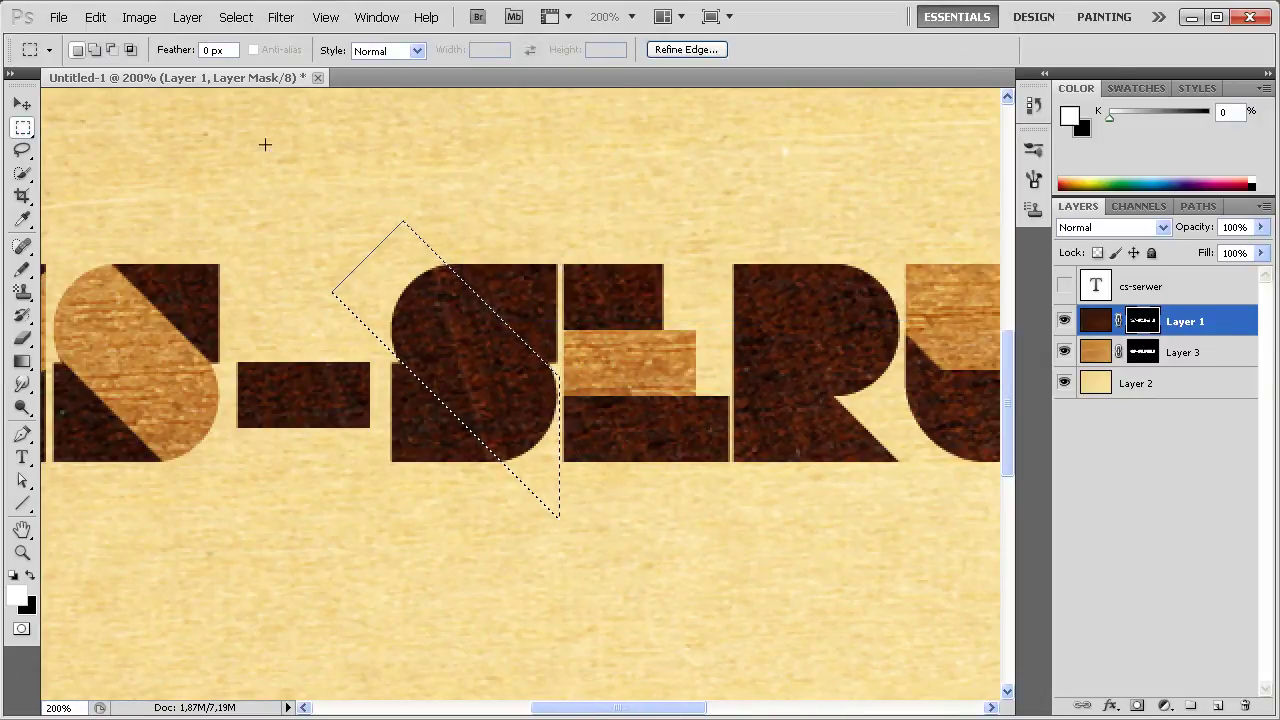
key("Delete")
key("ctrl+d")
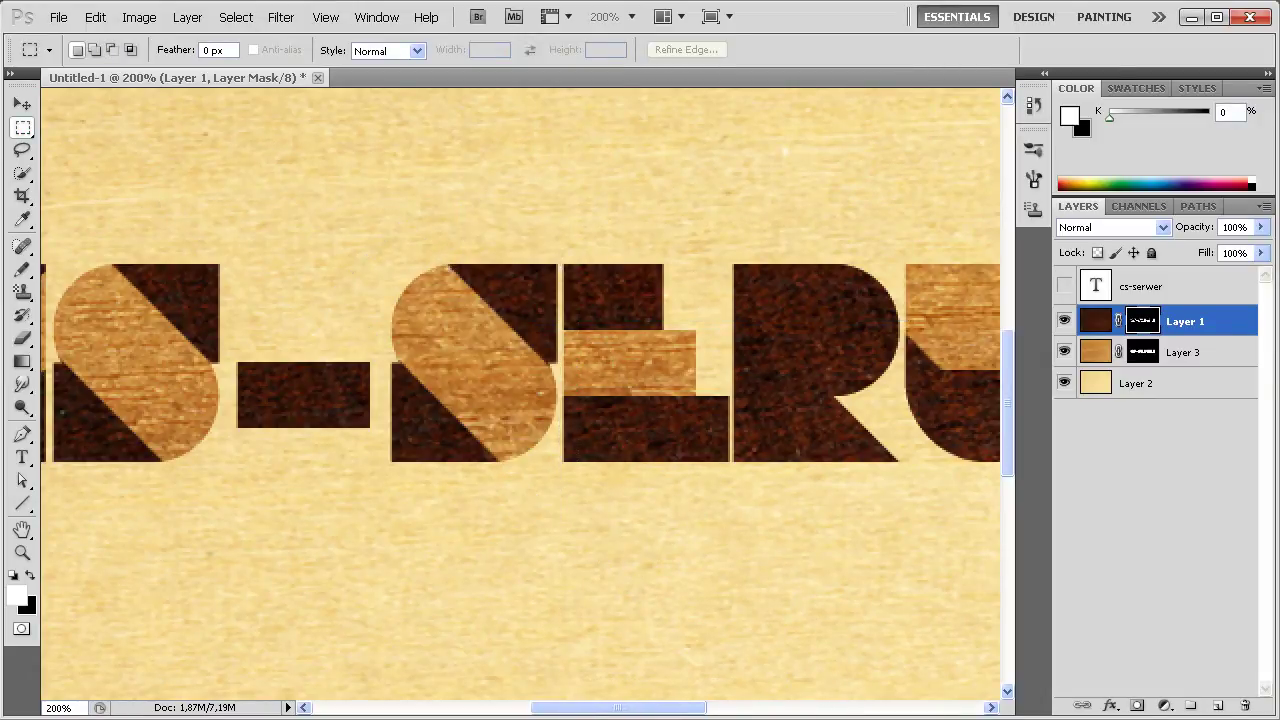
left_click_drag(665, 707, 771, 707)
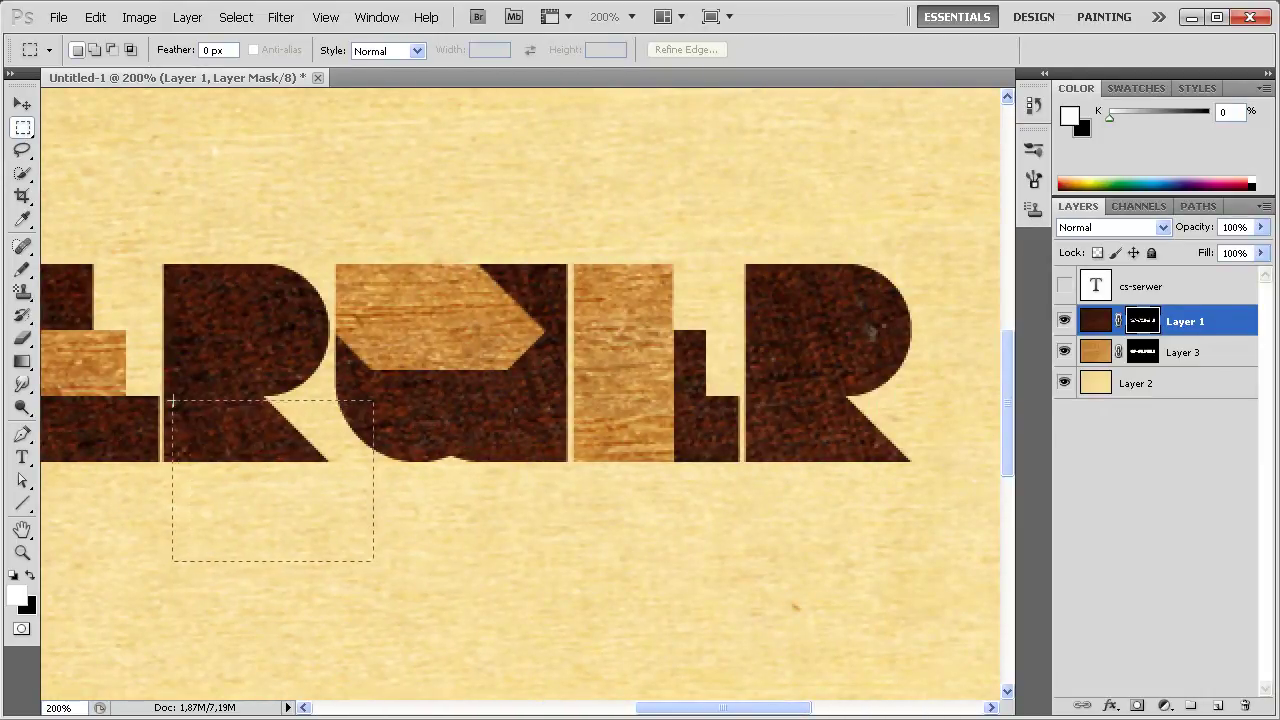
Select the first r's lower leg, trim the excess, and reveal light wood there.
left_click_drag(213, 430, 159, 395)
left_click(86, 330)
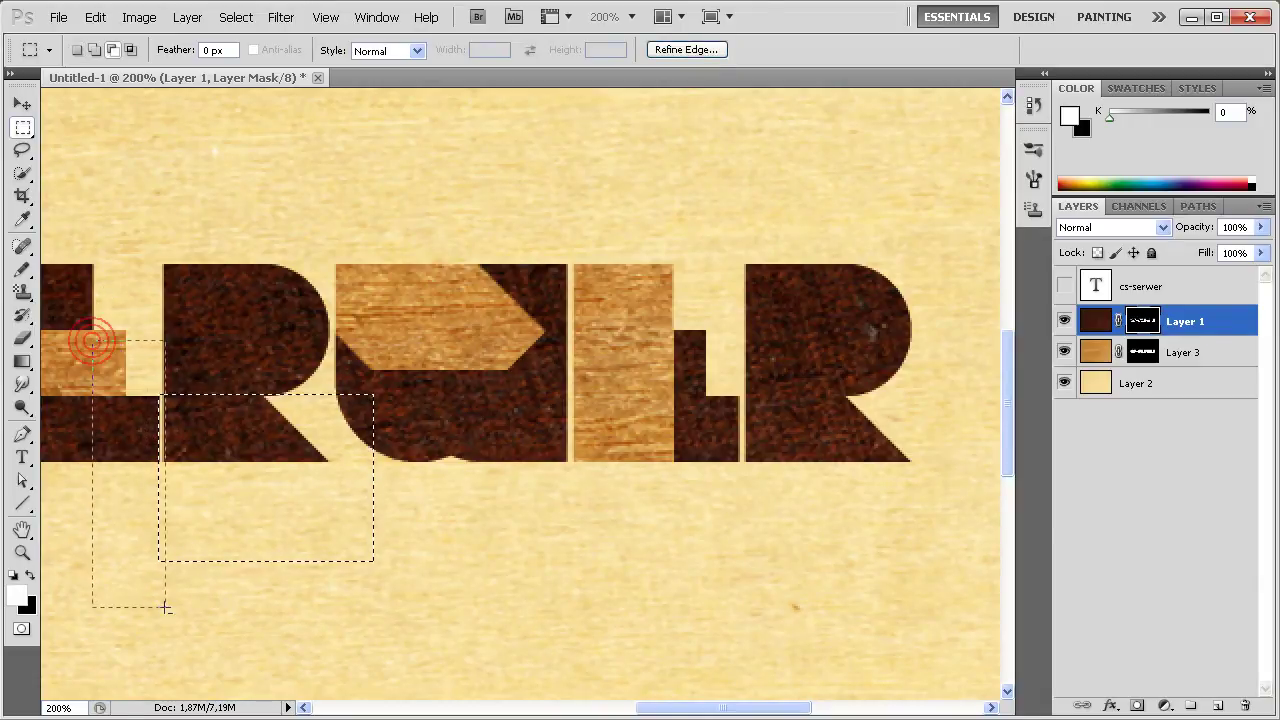
left_click_drag(349, 383, 331, 355)
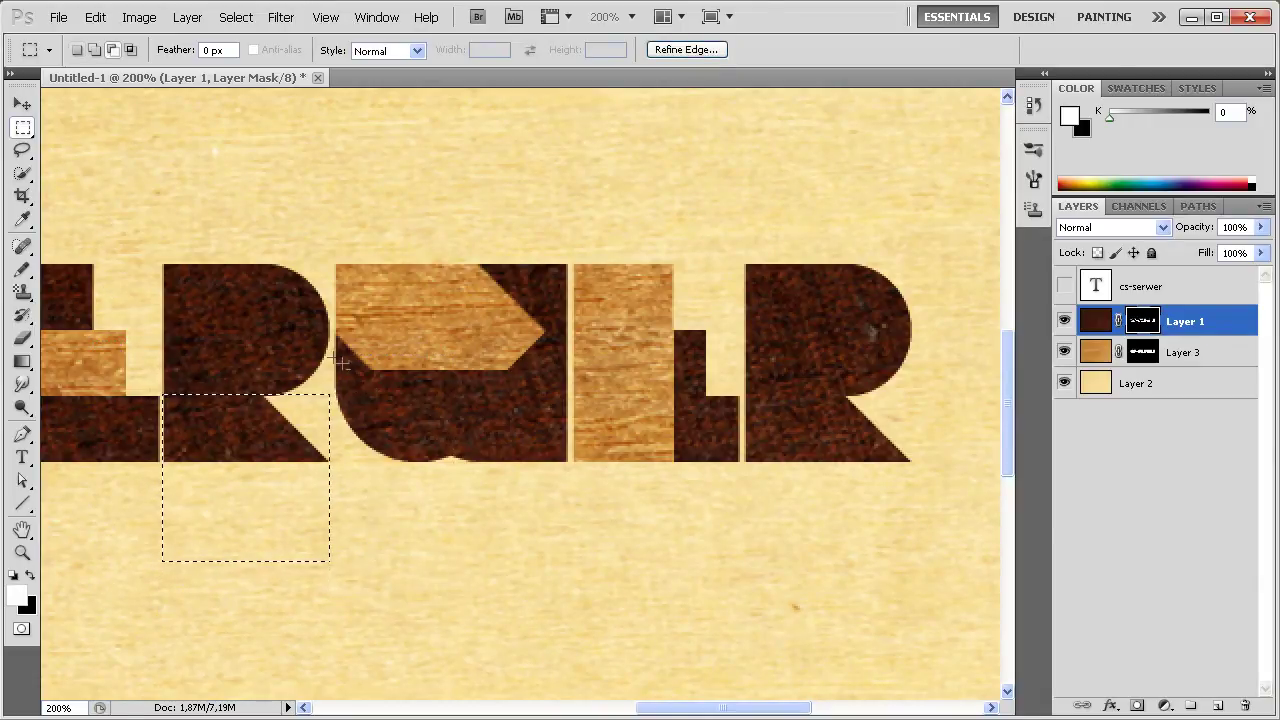
key("Delete")
key("ctrl+d")
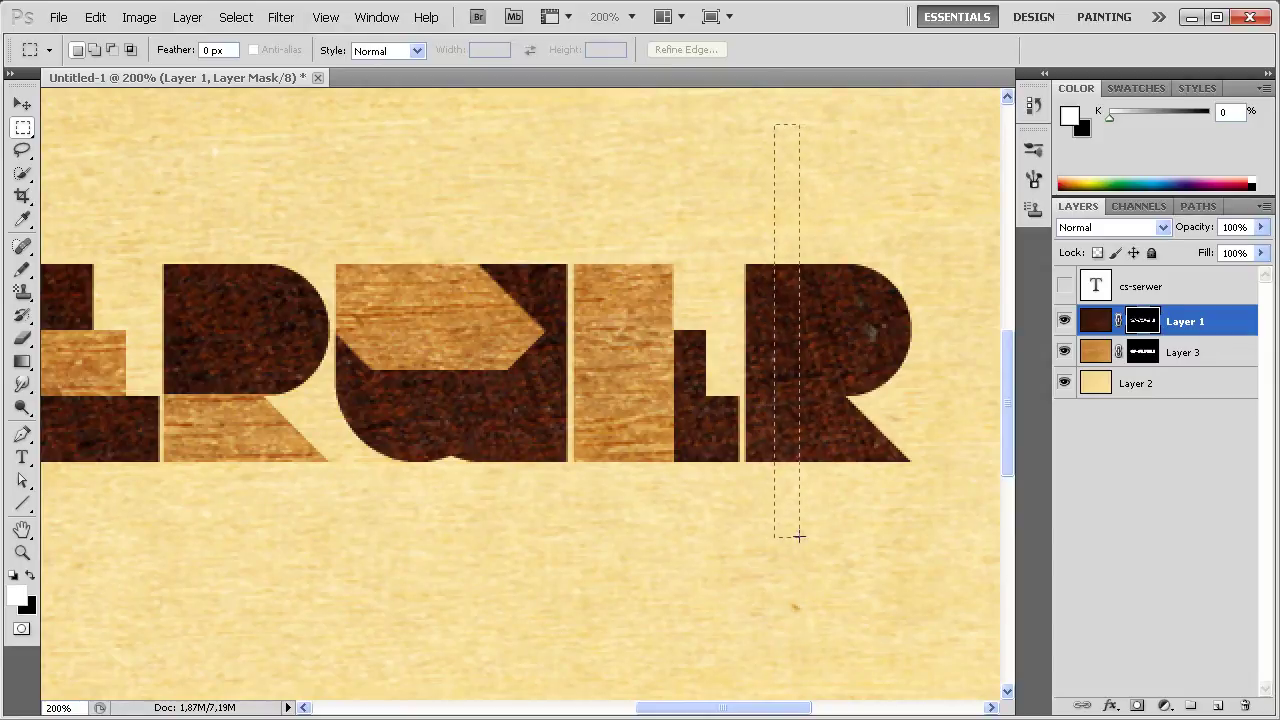
Select a tall strip through the last r and nudge it slightly left.
left_click_drag(818, 536, 826, 537)
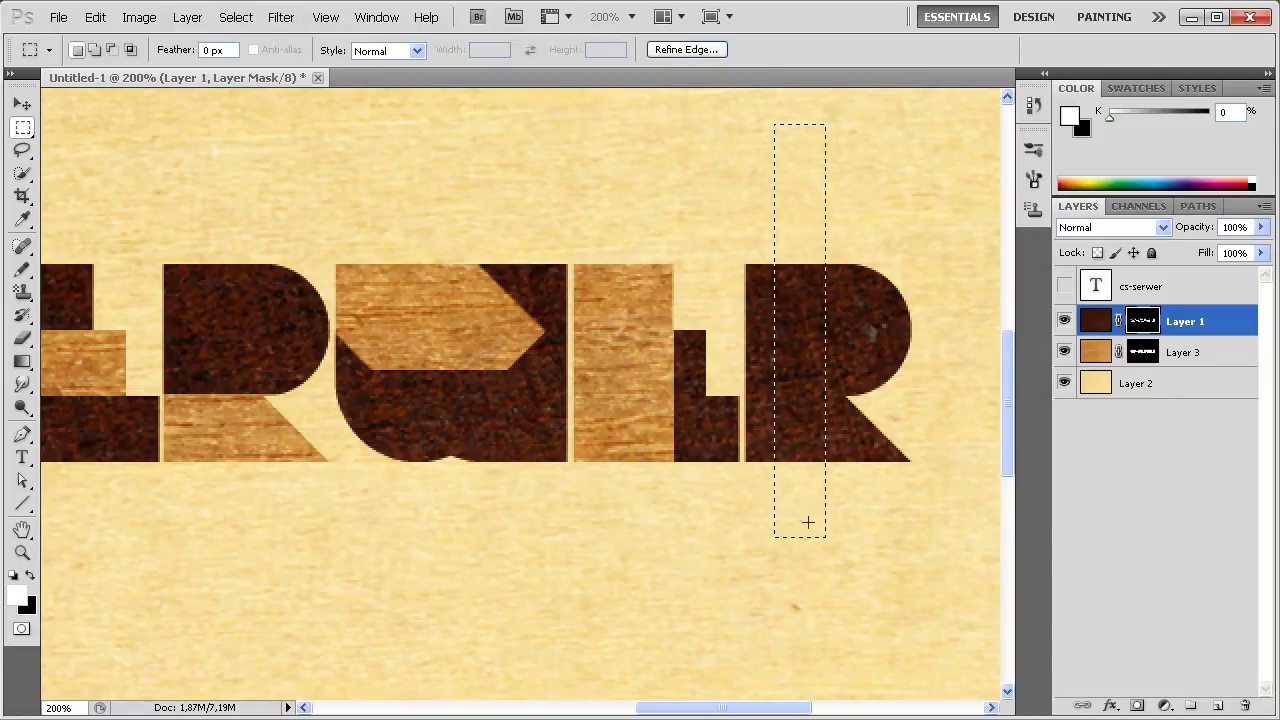
left_click(236, 17)
left_click(280, 286)
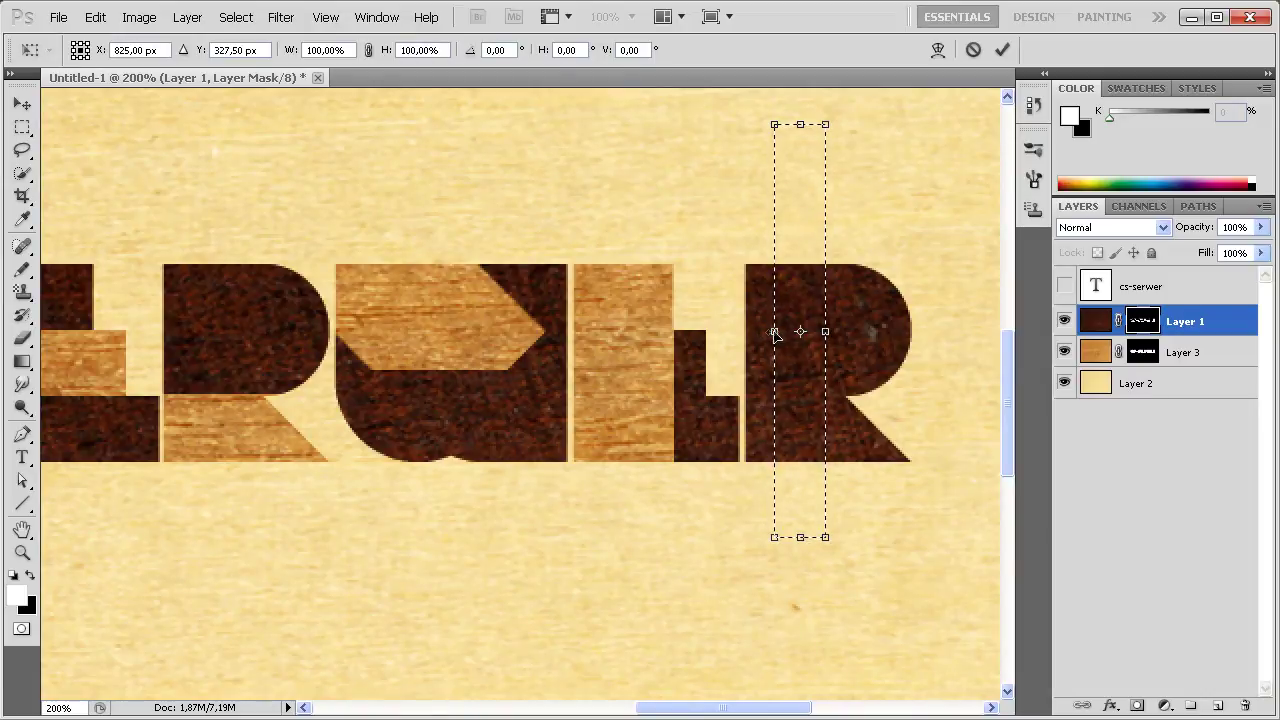
left_click(22, 103)
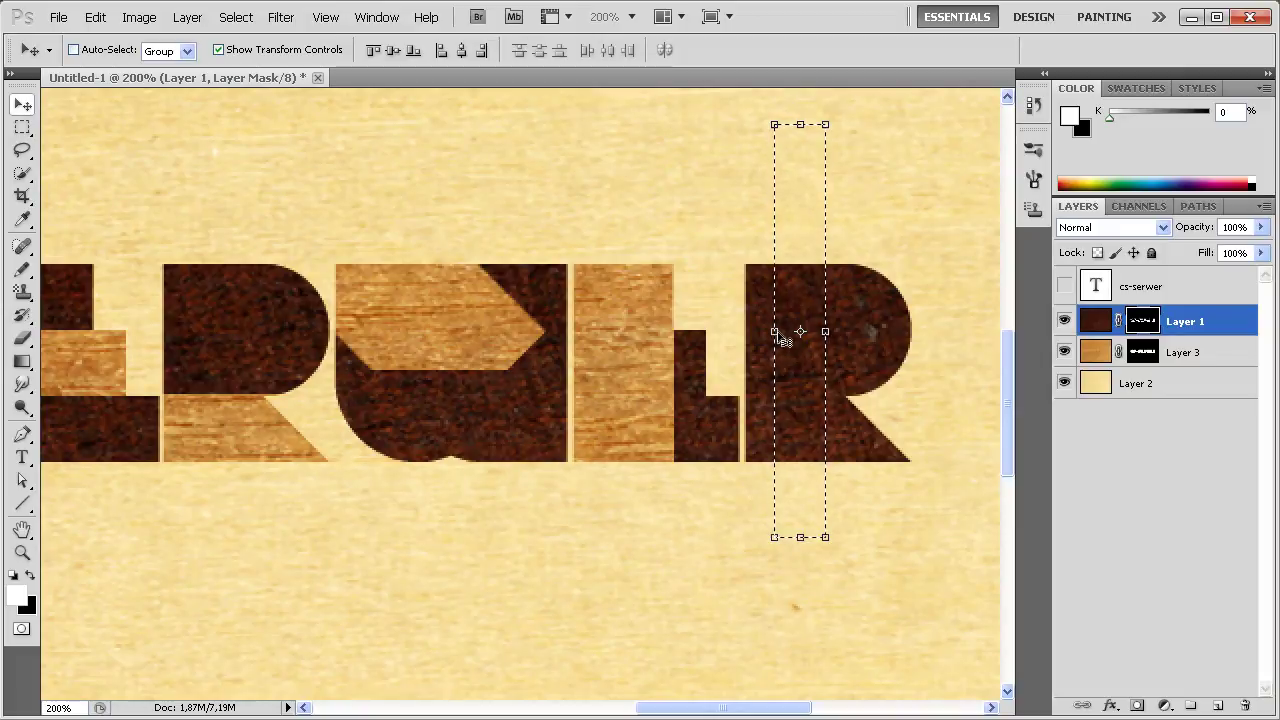
left_click_drag(776, 333, 768, 333)
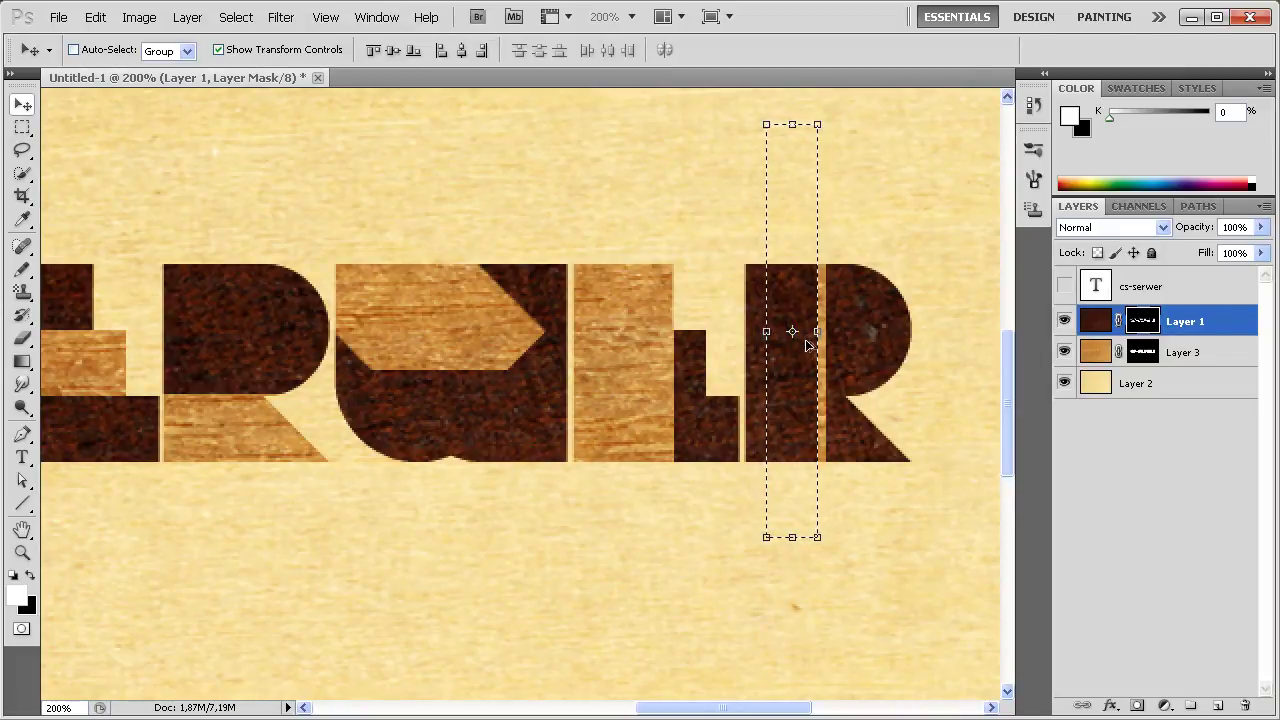
key("ctrl+d")
Select the final r's left stem and delete it from the dark wood mask.
left_click(22, 127)
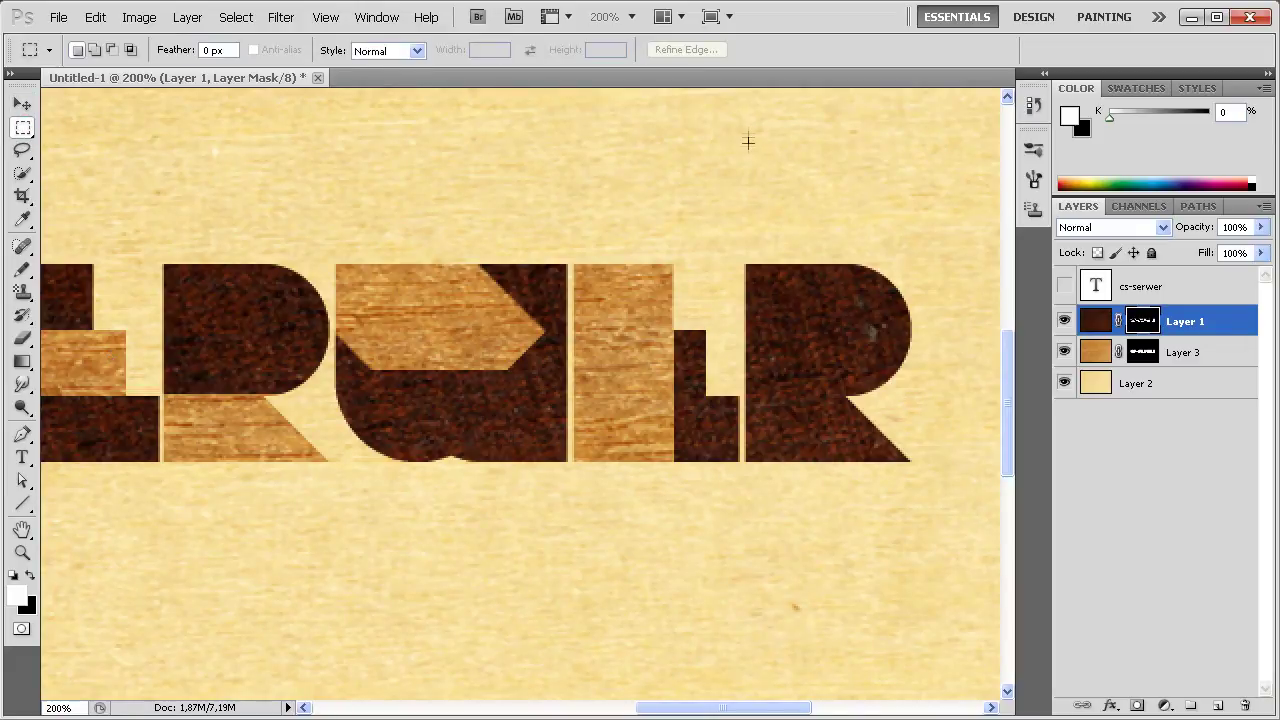
left_click_drag(781, 240, 815, 538)
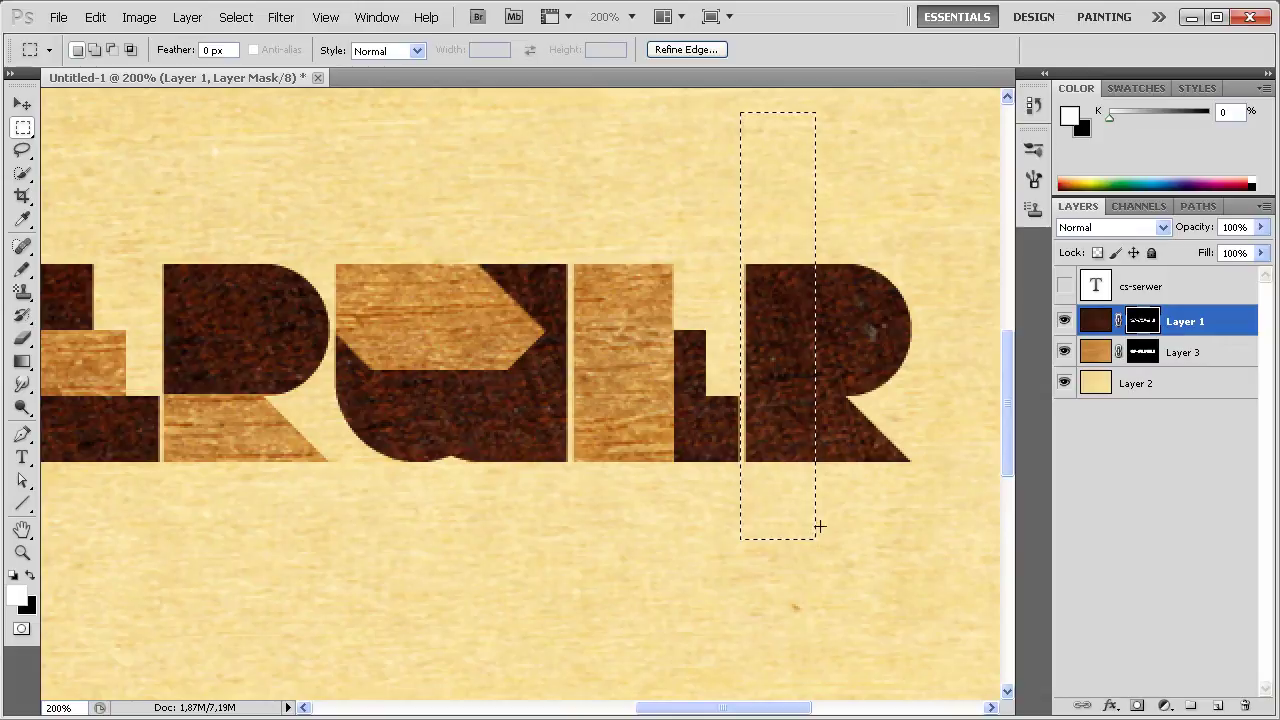
key("Delete")
key("ctrl+d")
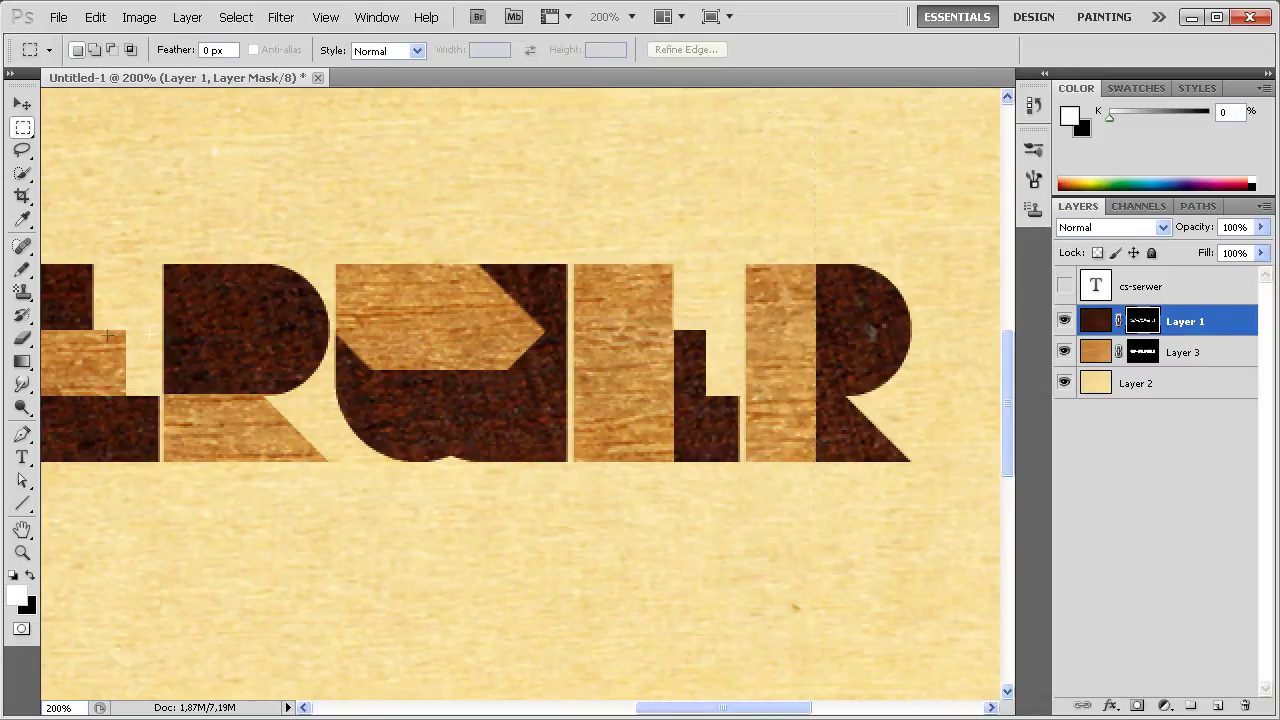
Fit the image on screen and check Layer 3's mask display settings.
left_click(22, 553)
right_click(372, 546)
left_click(397, 555)
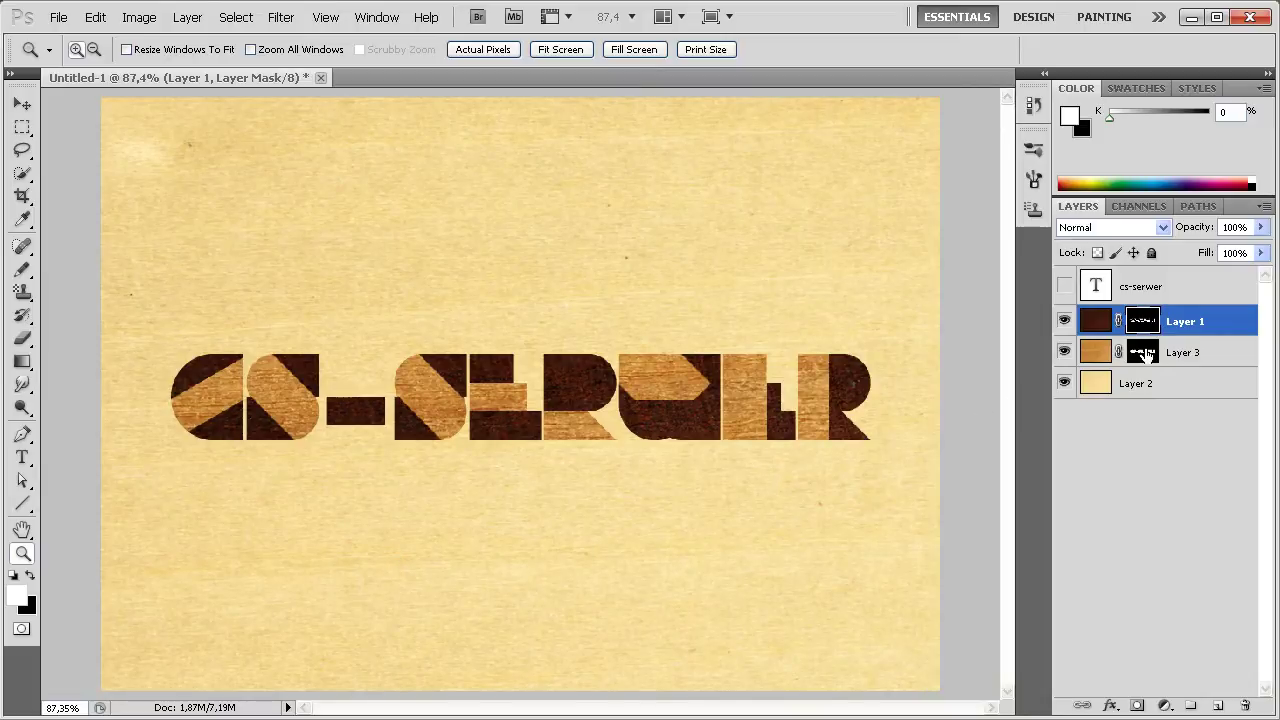
left_click(1143, 352)
right_click(1145, 350)
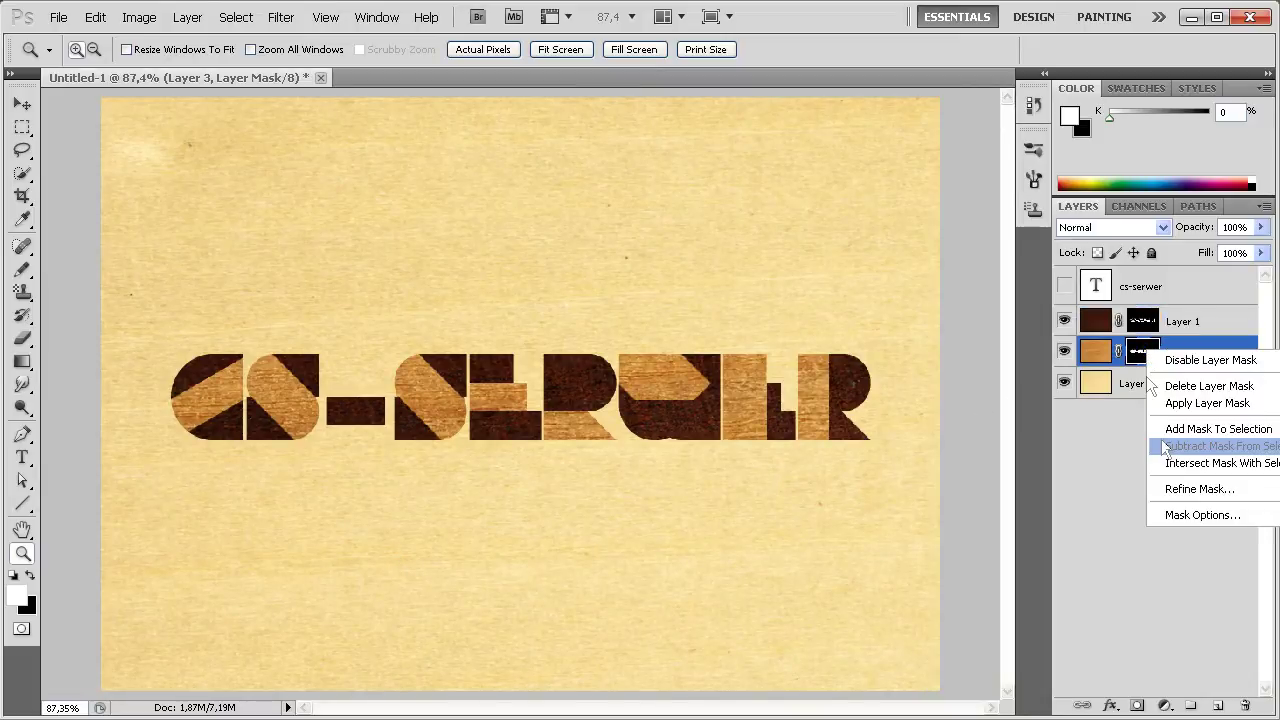
left_click(1182, 514)
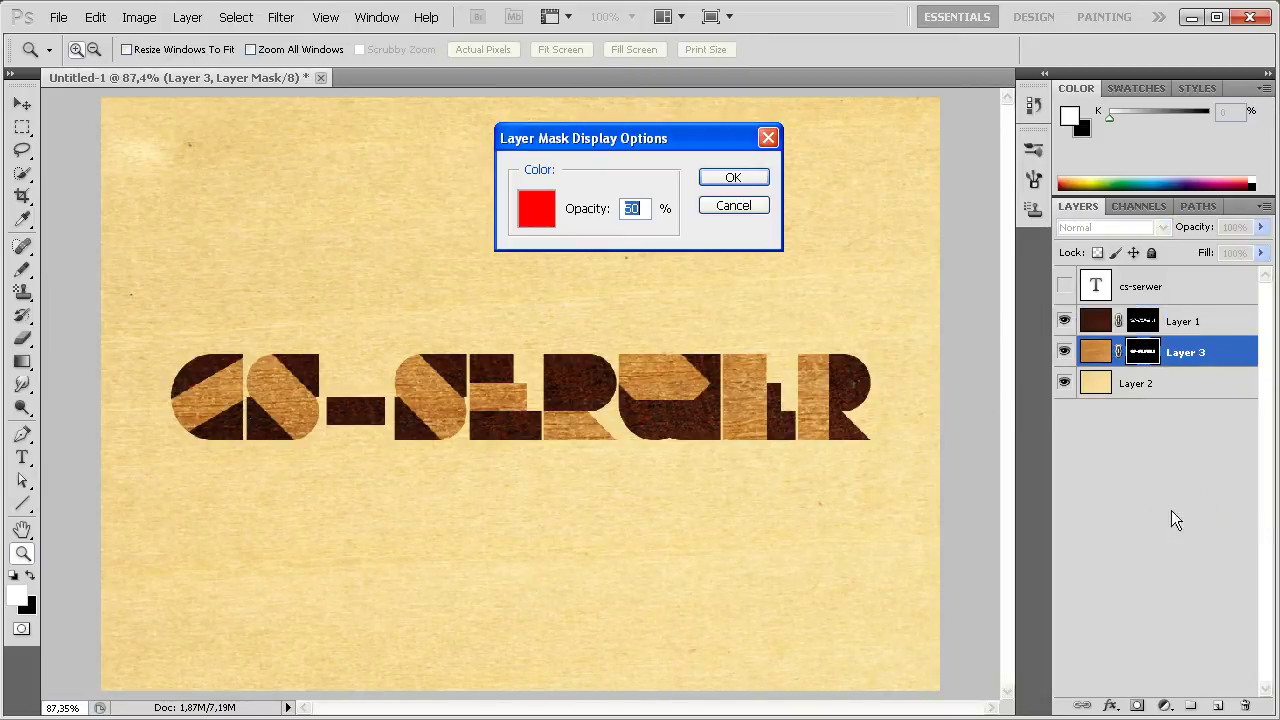
left_click(743, 203)
Add a white outside Stroke effect in Layer 3's Blending Options.
right_click(1105, 348)
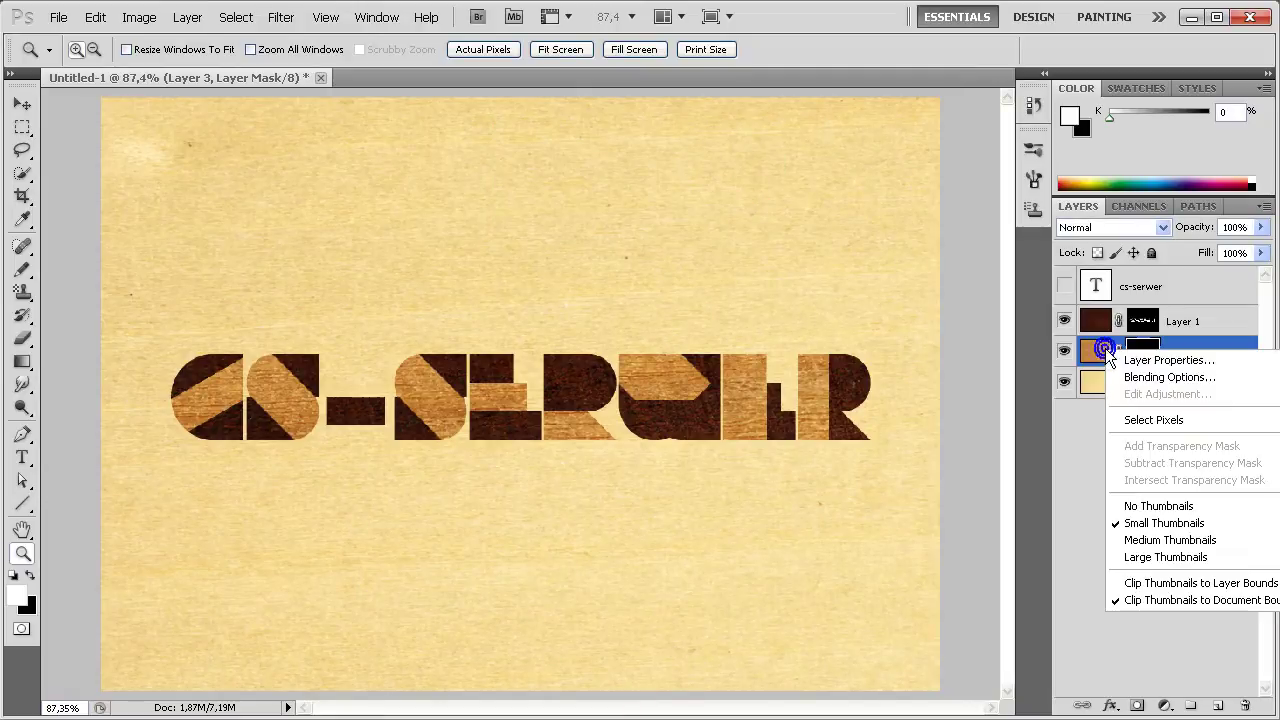
left_click(1129, 379)
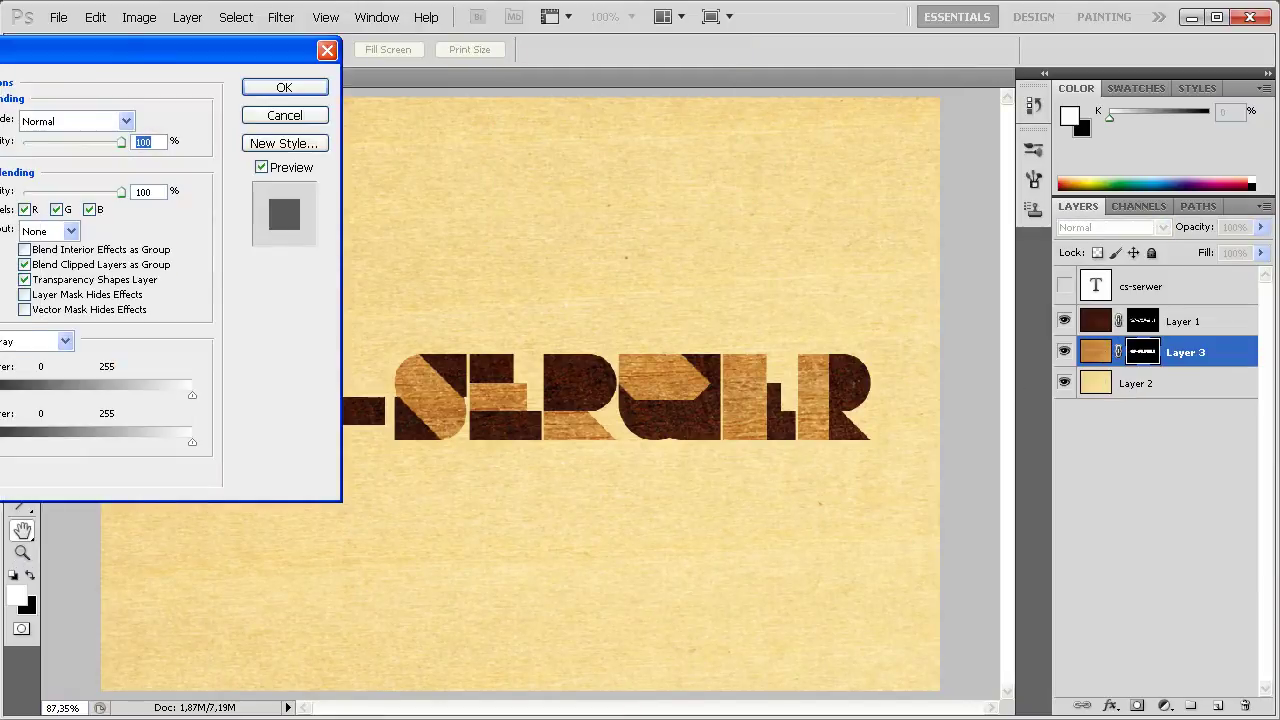
left_click(1, 420)
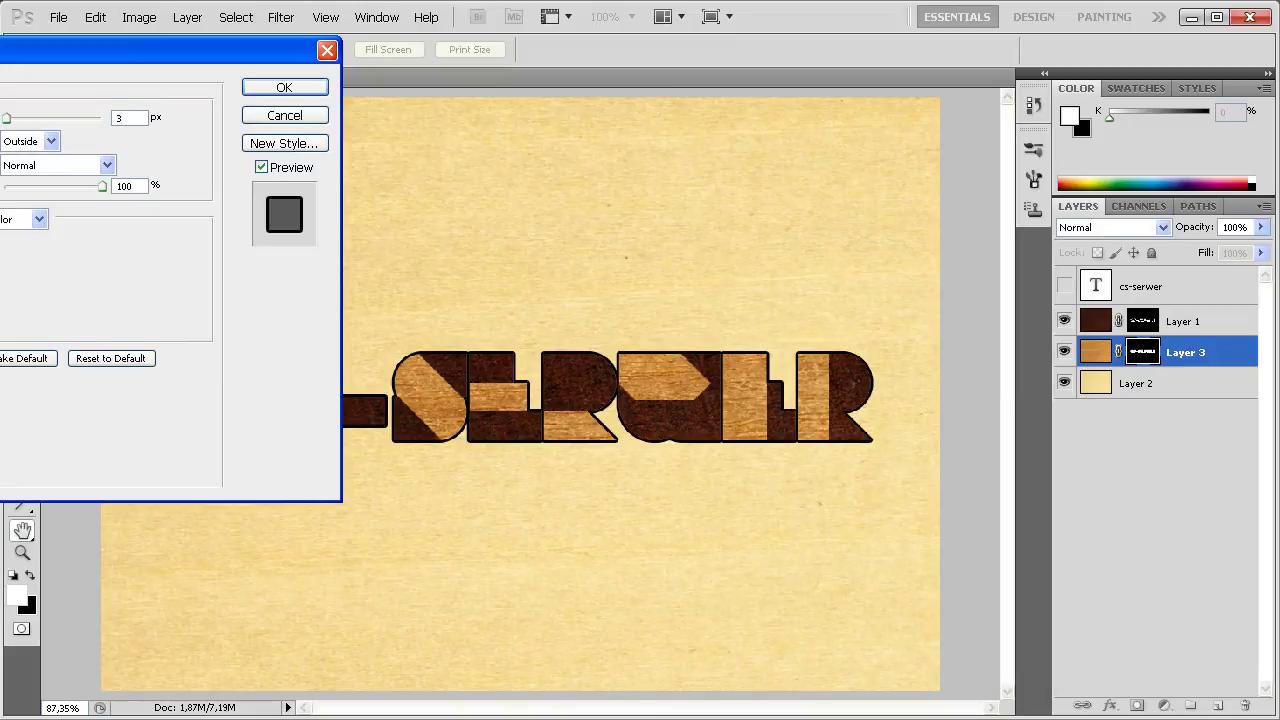
left_click(8, 245)
left_click_drag(71, 157, 1, 87)
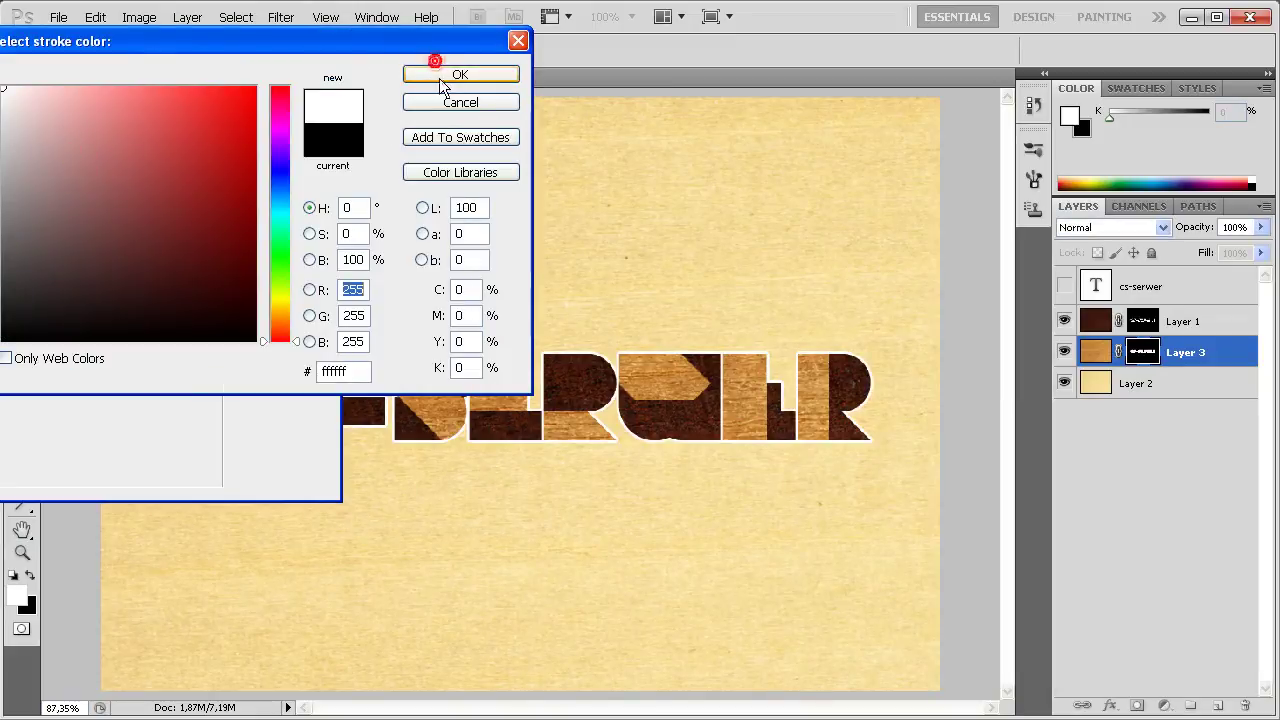
left_click(441, 78)
Set the stroke to 50% opacity and 1 px size, and apply it.
double_click(125, 185)
type("50")
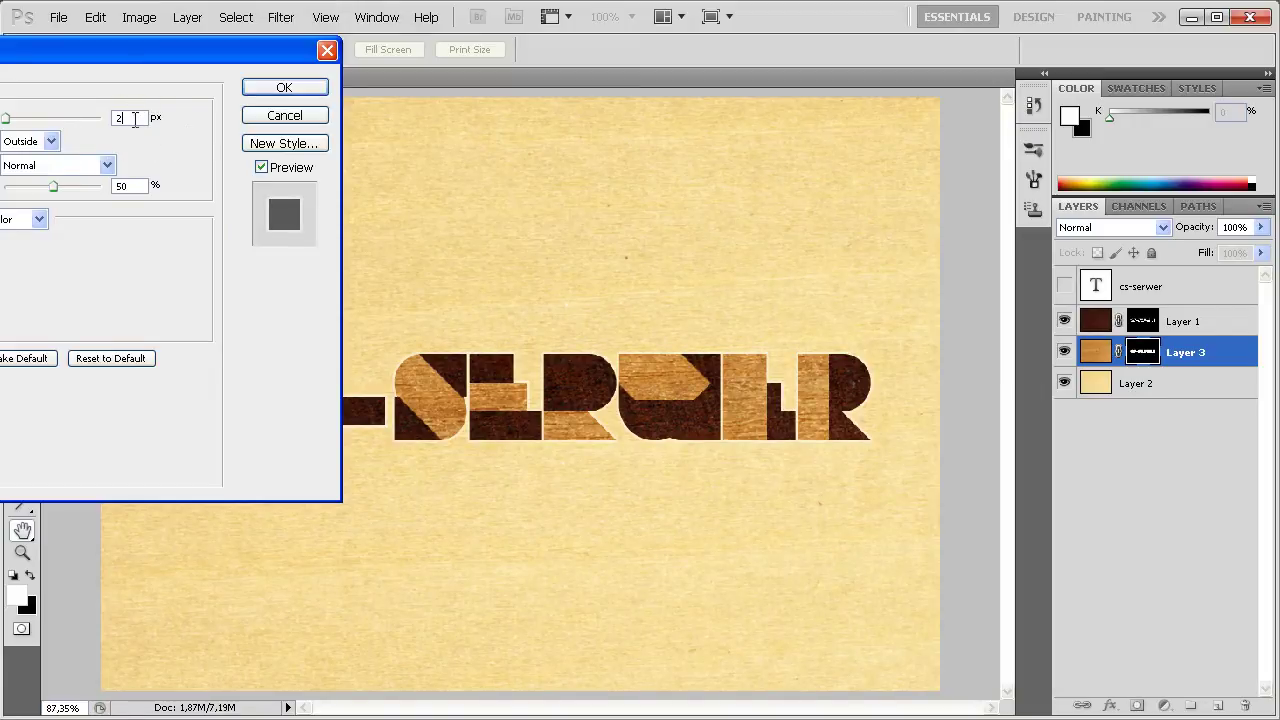
double_click(126, 118)
type("1")
left_click(260, 88)
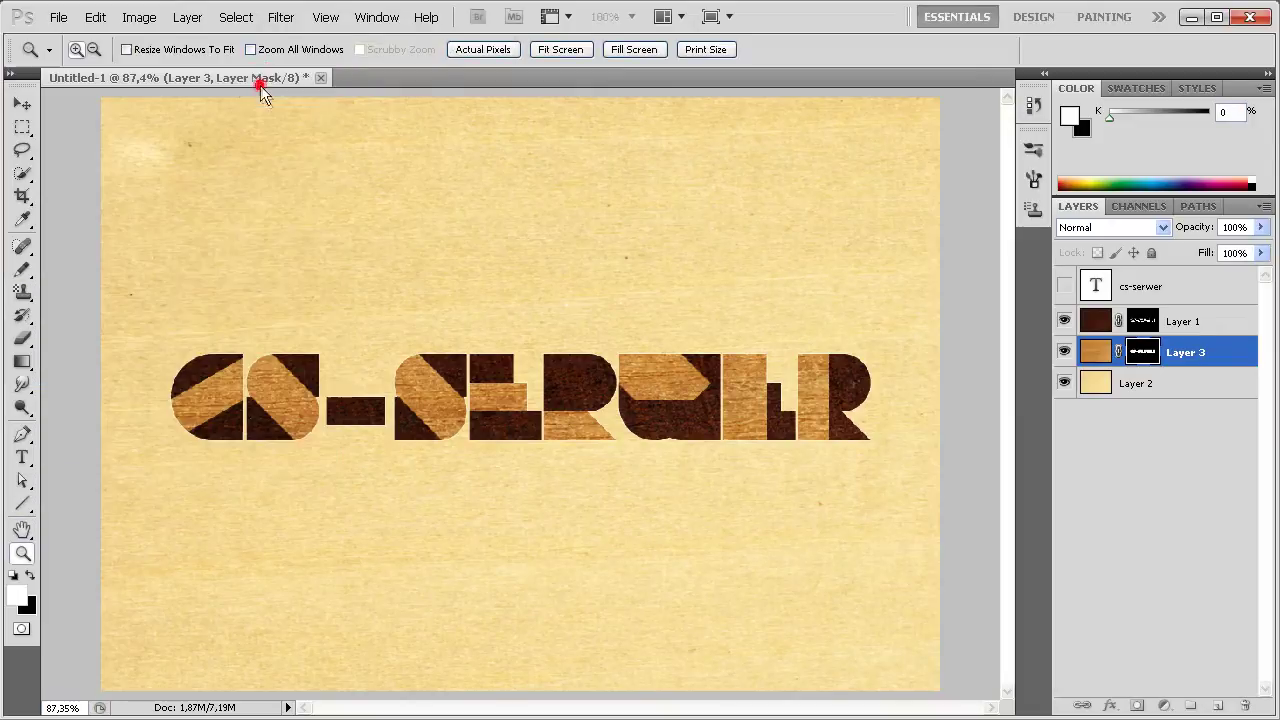
Give Layer 1 a white (ffffff) stroke, 1 px size, 50% opacity.
left_click(1097, 328)
right_click(1099, 327)
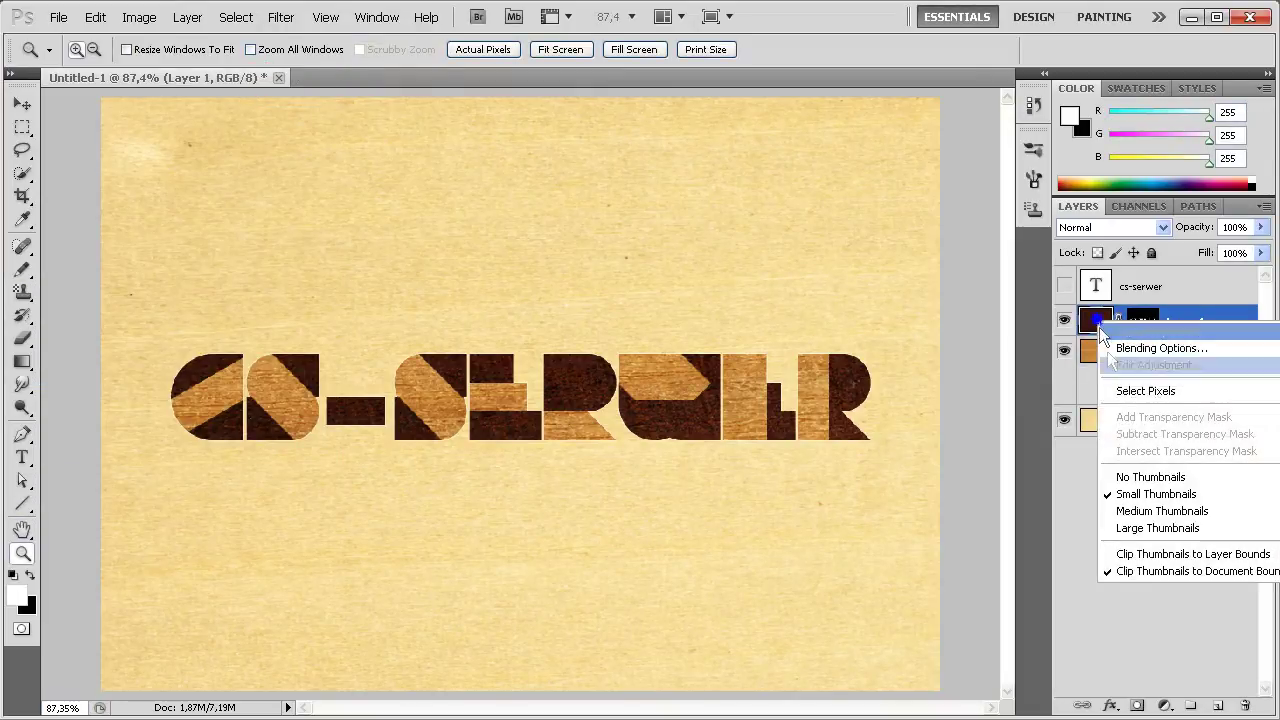
left_click(1156, 350)
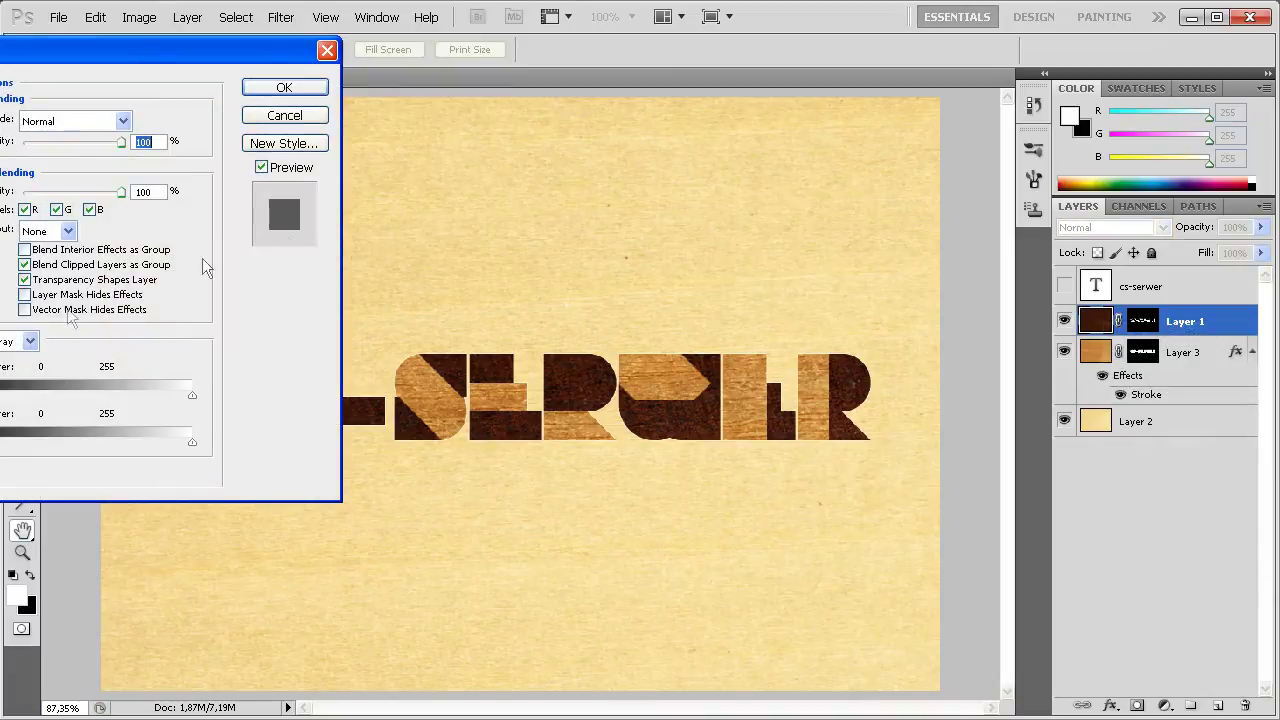
left_click(4, 230)
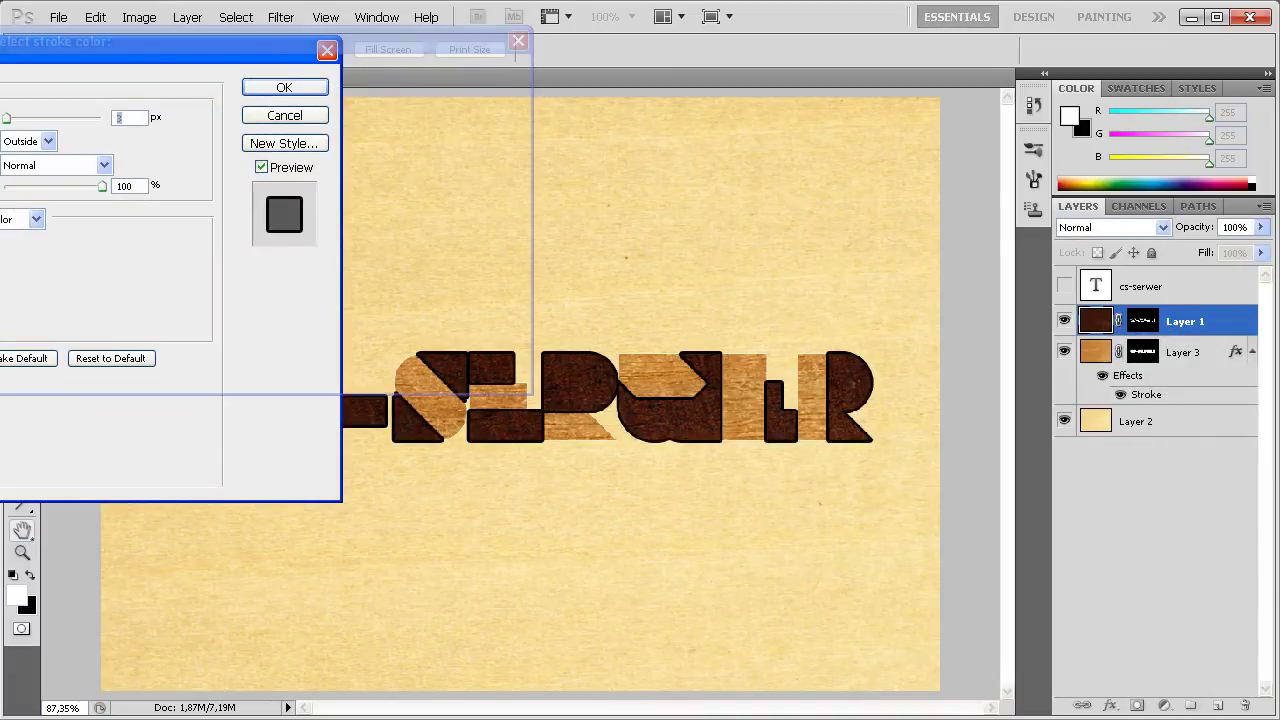
left_click(3, 246)
type("ffffff")
left_click(450, 68)
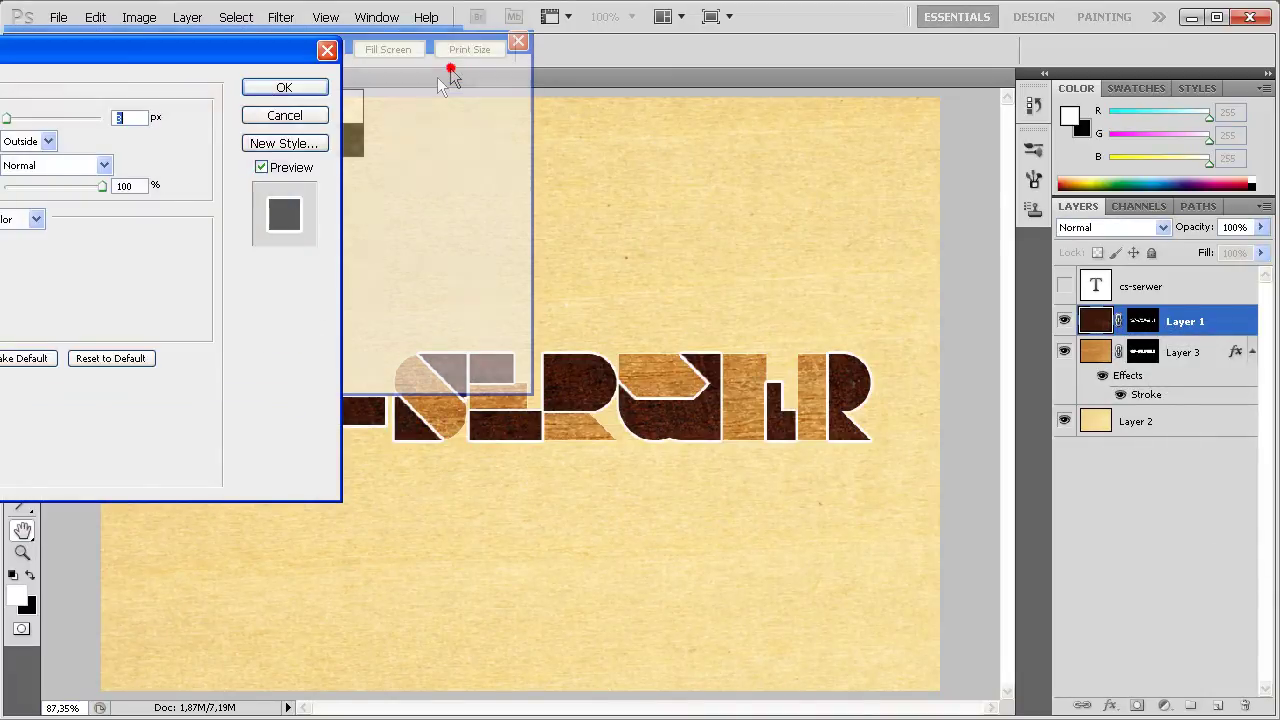
type("1")
double_click(128, 185)
type("50")
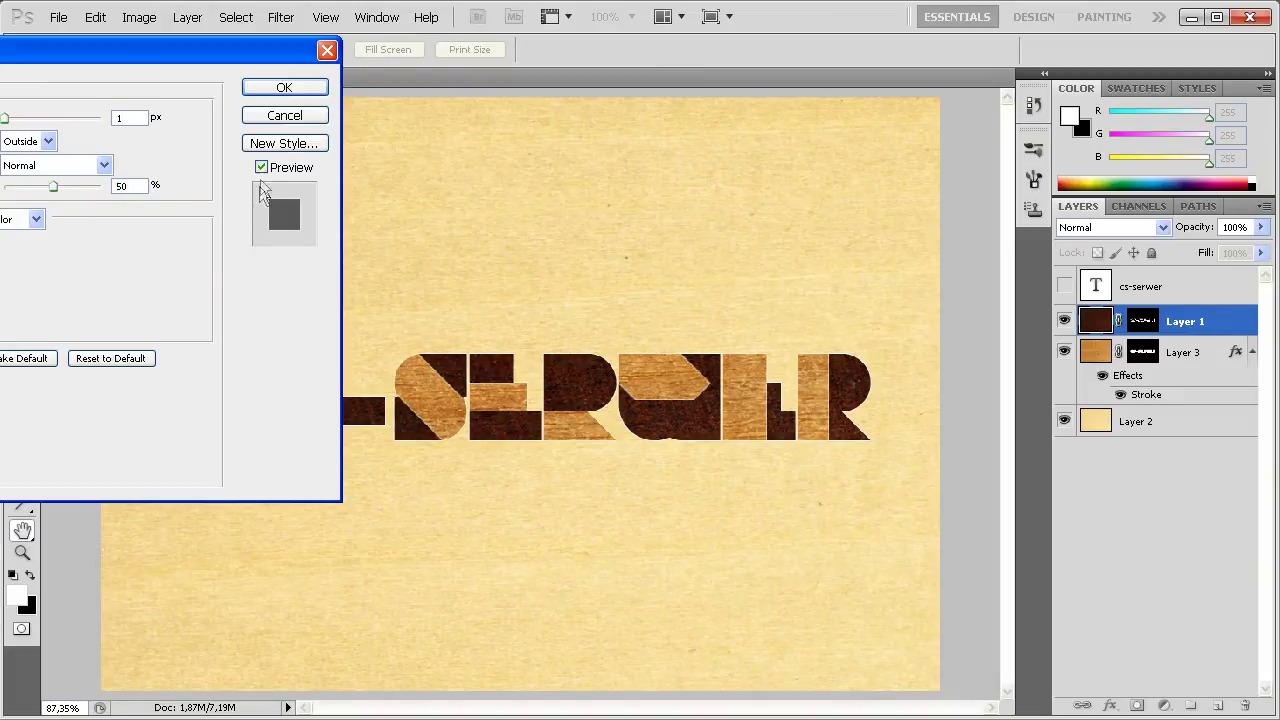
left_click(272, 89)
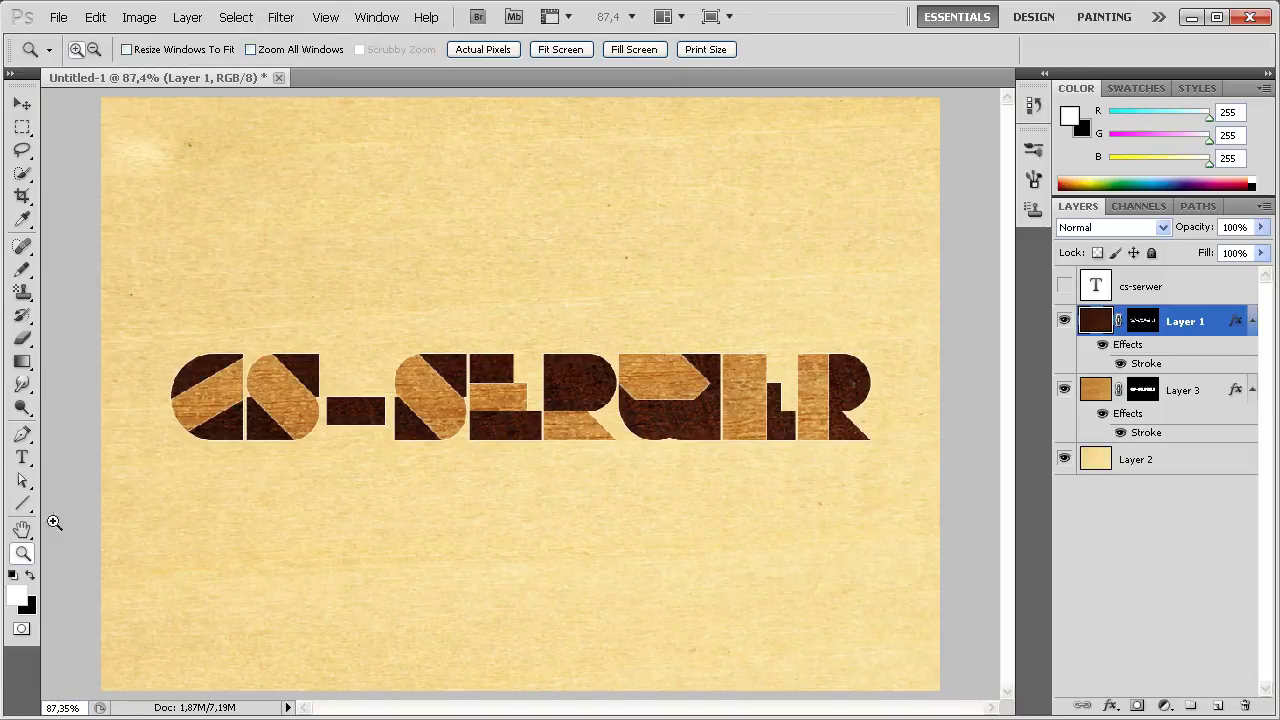
Switch the canvas view to Actual Pixels to check the outlines.
right_click(315, 428)
left_click(337, 453)
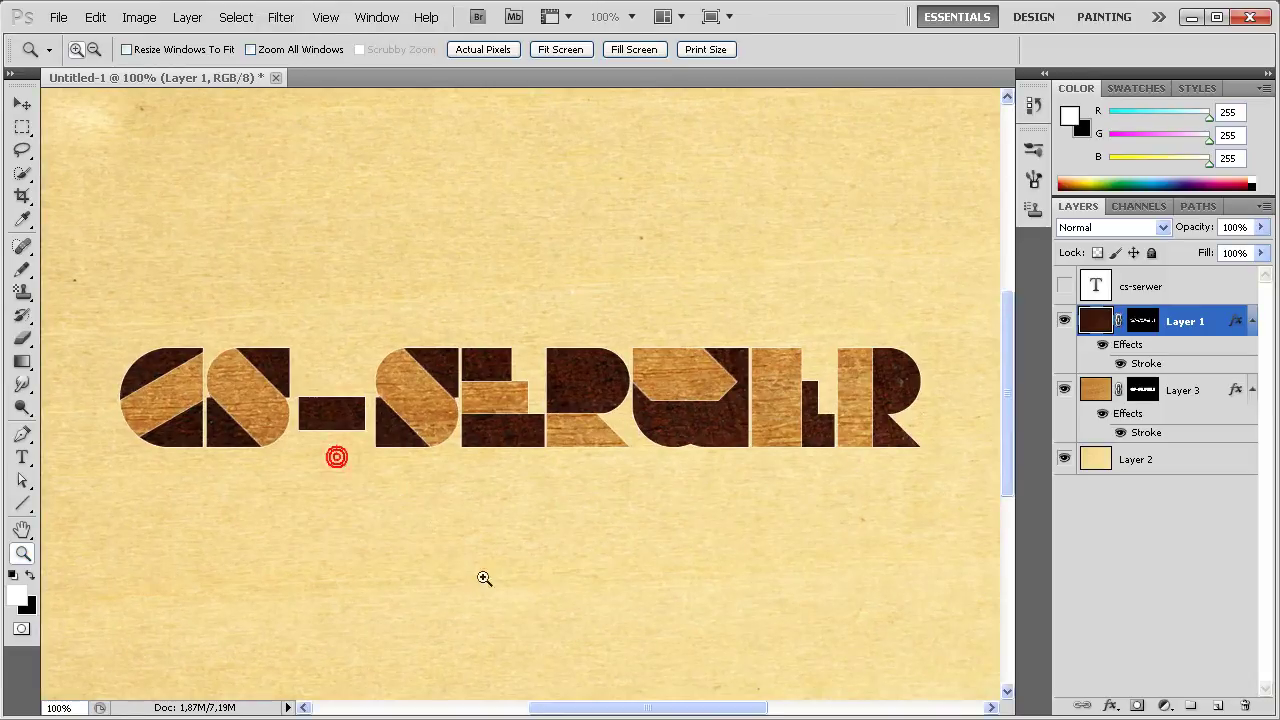
left_click_drag(607, 712, 604, 712)
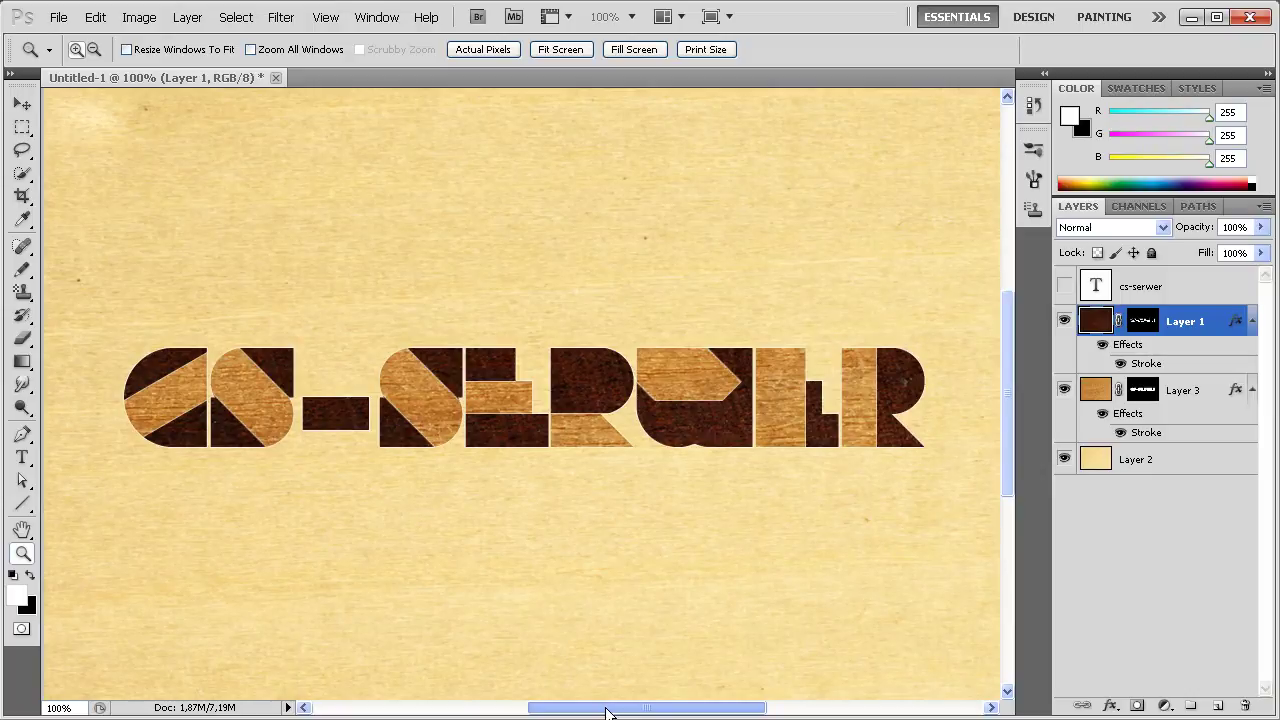